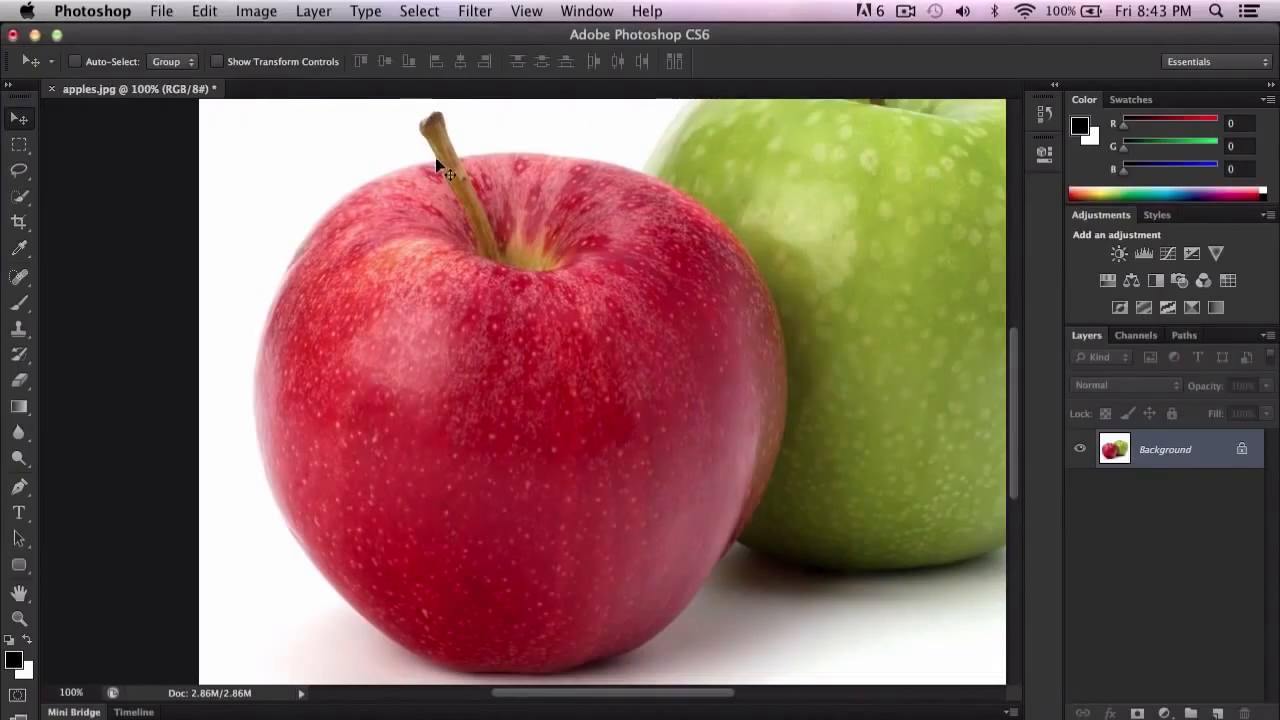
Step: Try selecting the whole red apple with the Quick Selection tool and clear the selection
click(634, 270)
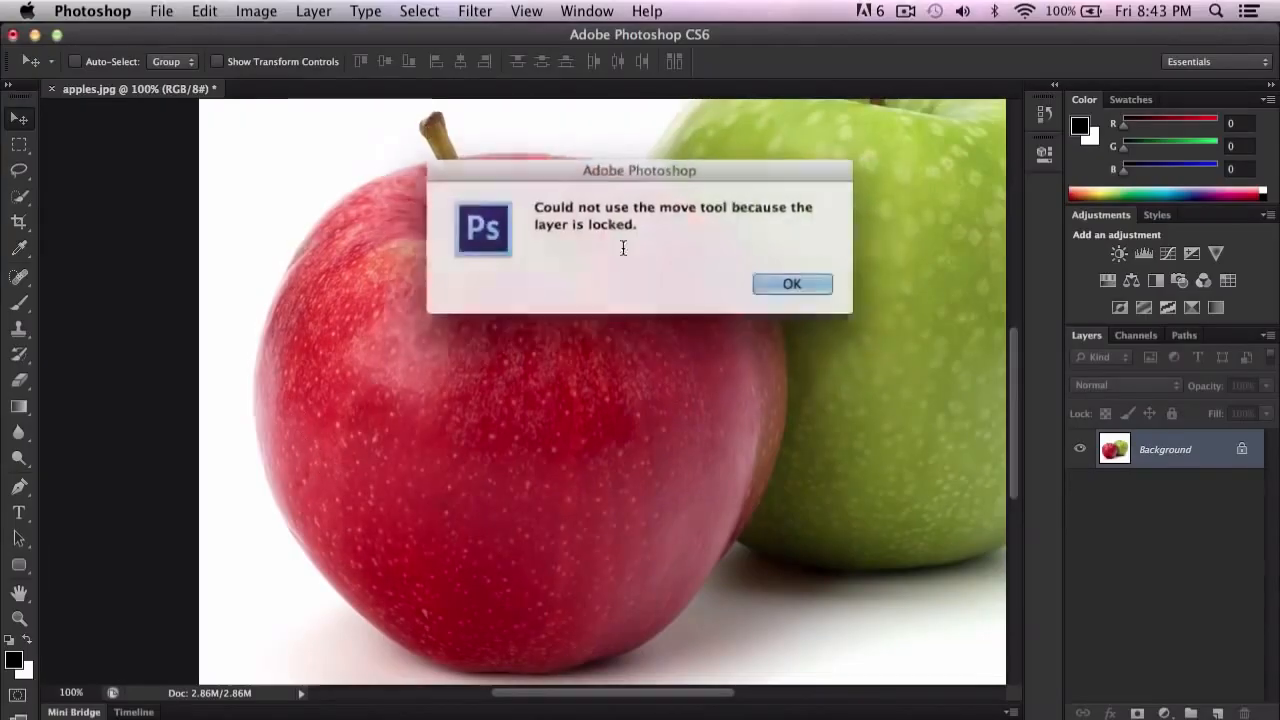
click(797, 286)
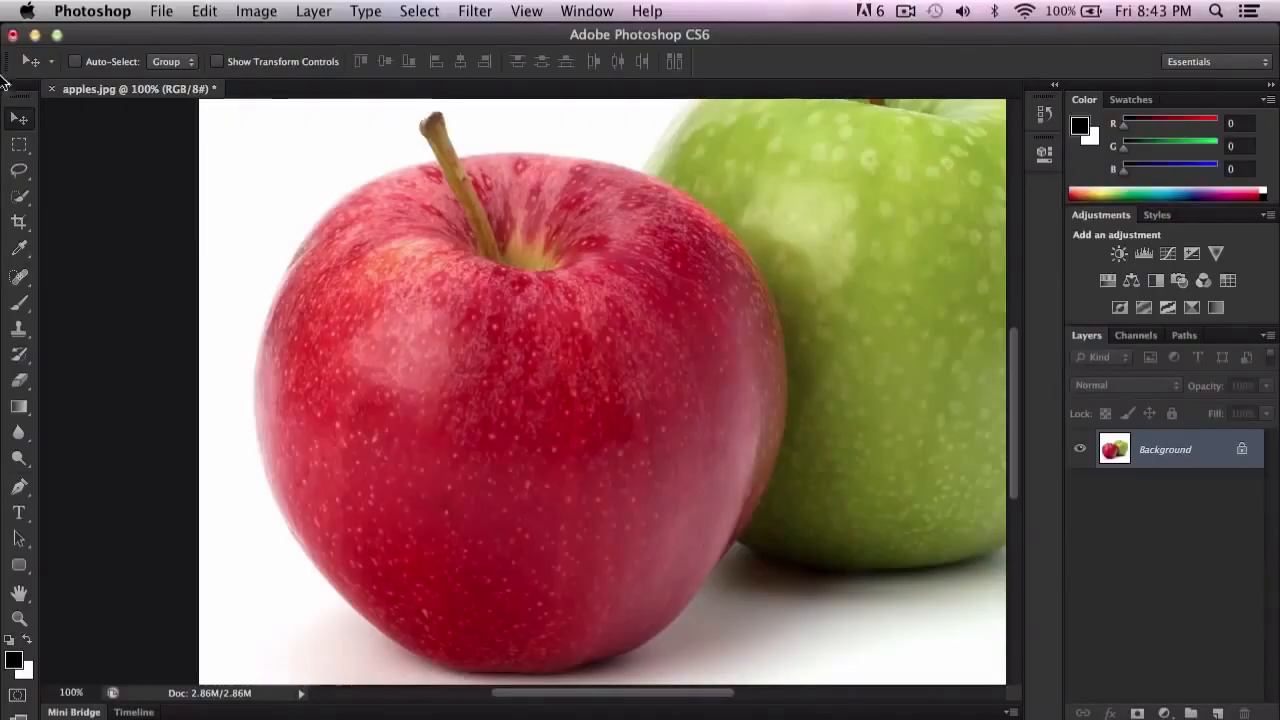
click(19, 176)
click(19, 195)
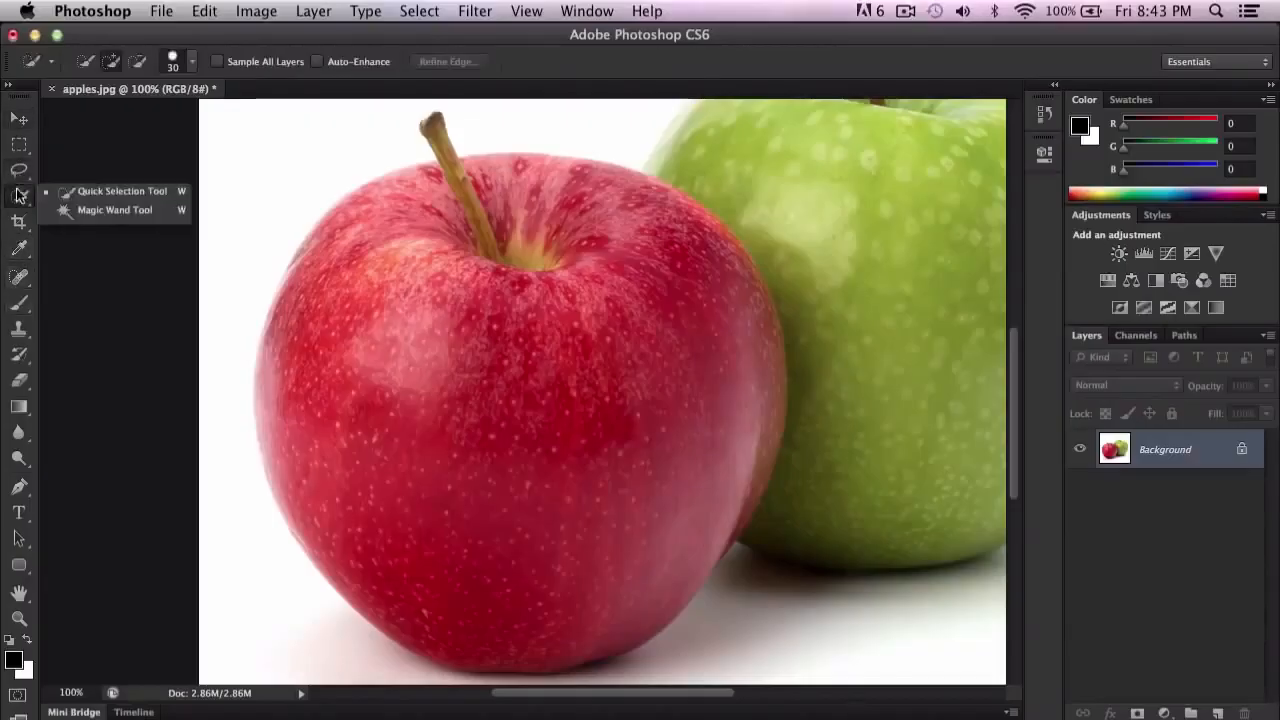
click(103, 195)
mouse_move(344, 236)
mouse_down()
mouse_move(590, 400)
mouse_move(580, 270)
mouse_move(640, 300)
mouse_move(634, 254)
mouse_move(600, 480)
mouse_move(543, 503)
mouse_move(543, 480)
mouse_up()
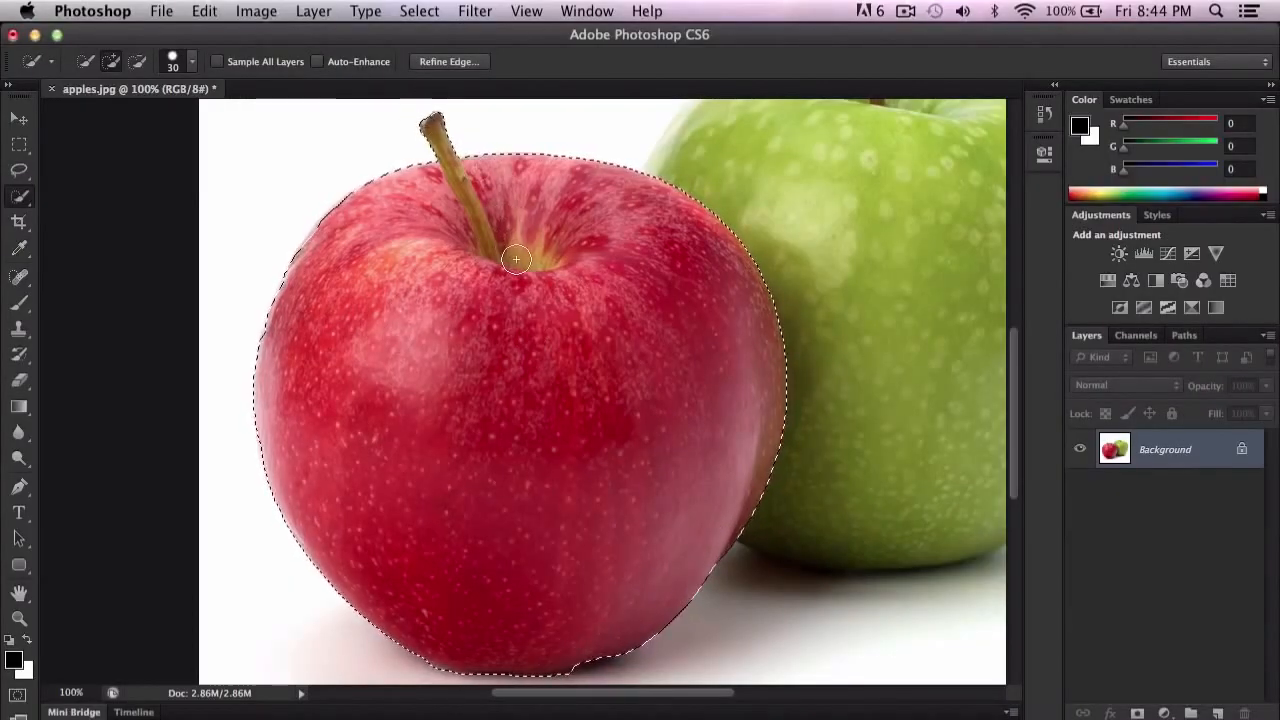
key(super+d)
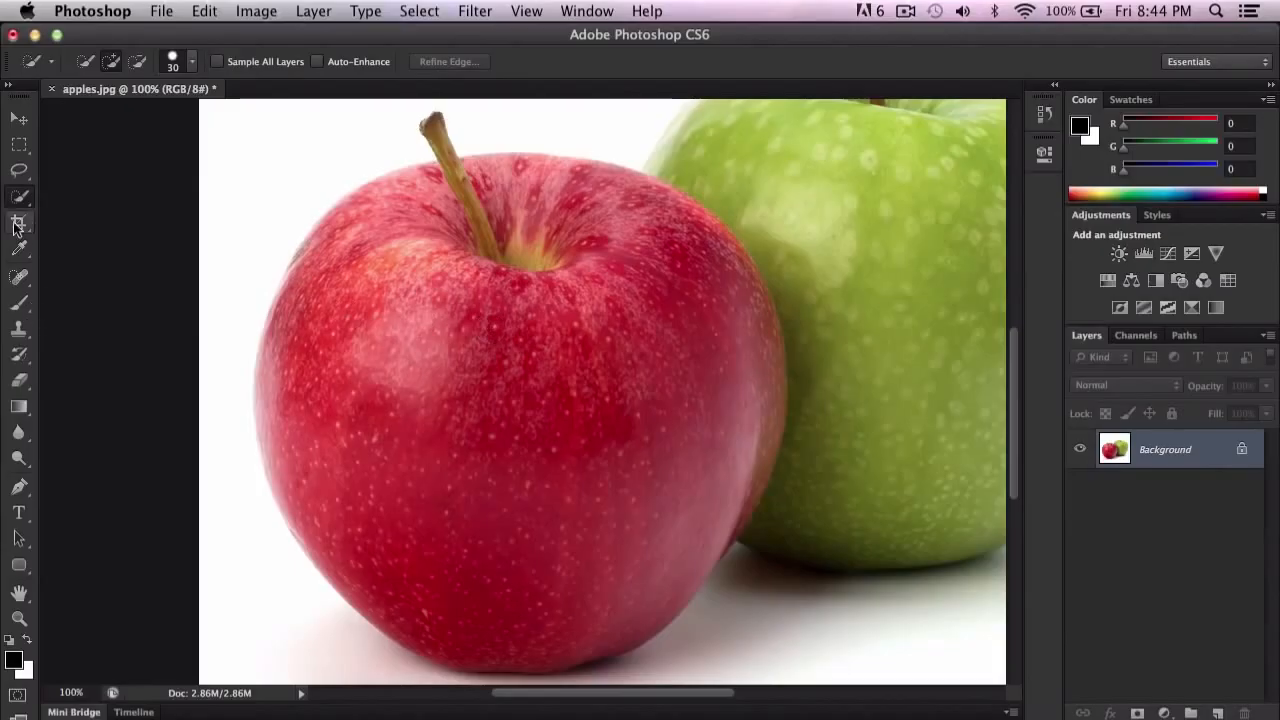
Step: Activate the standard Pen tool in Path mode and enlarge the top of the red apple to 200%
click(19, 486)
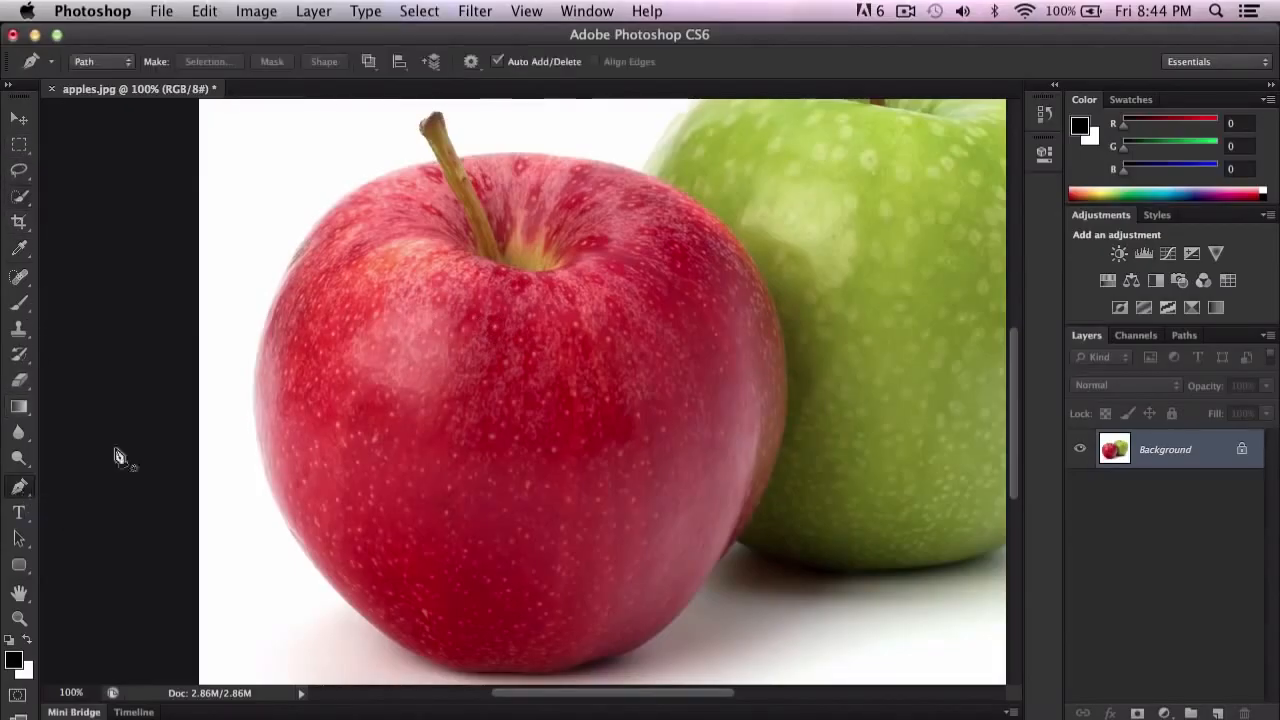
click(18, 489)
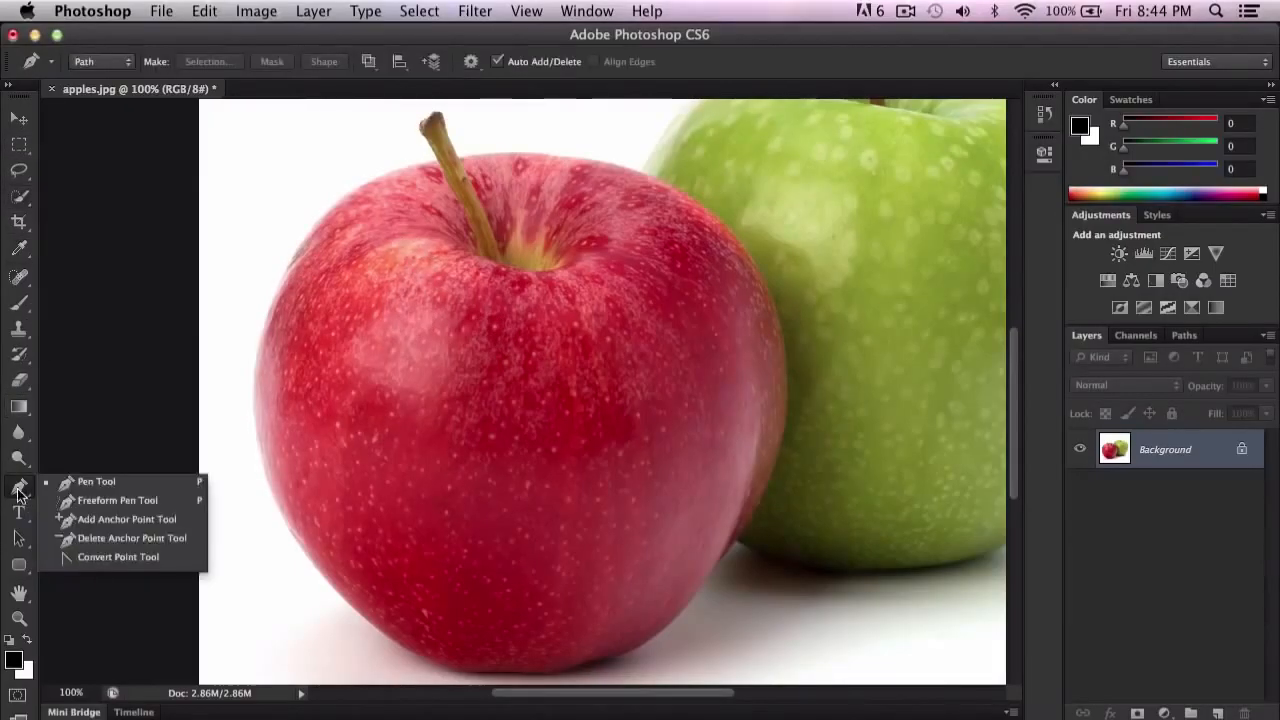
click(19, 491)
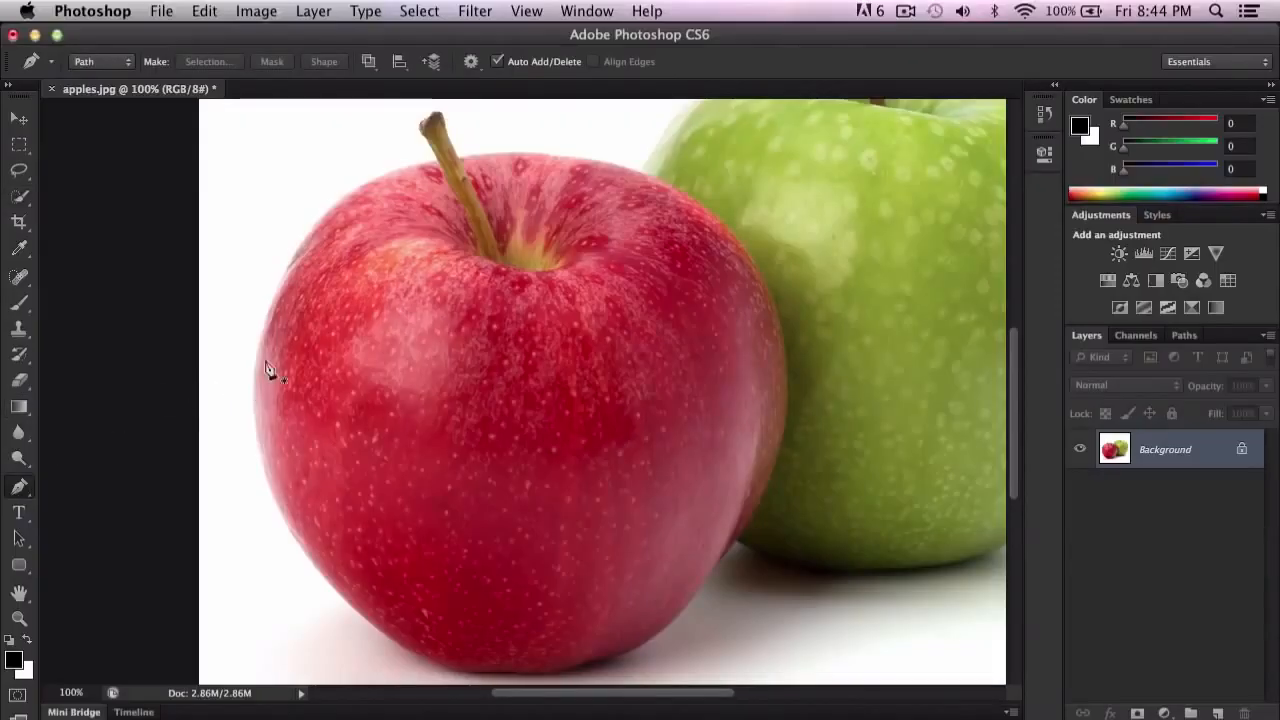
scroll(360, 320, up, 5)
scroll(420, 280, up, 1)
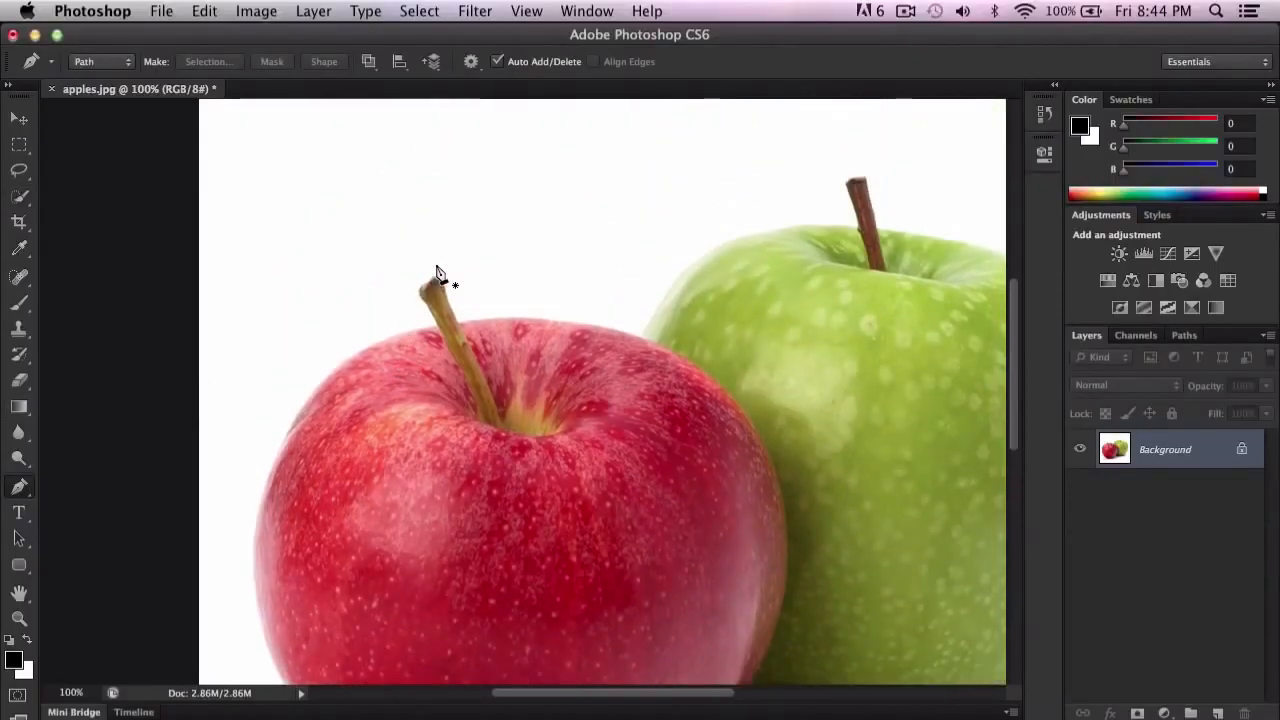
key(super+equal)
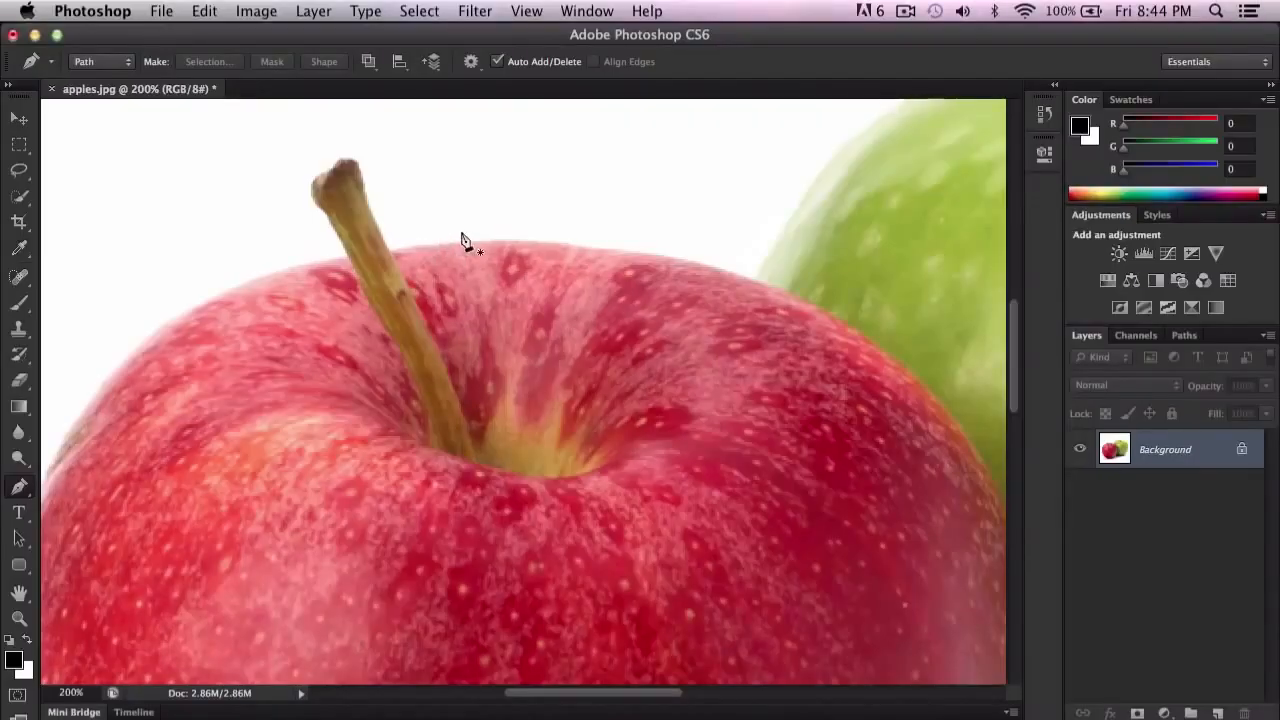
Step: Try freehand Brush strokes across the top of the red apple, undoing each one
key(b)
mouse_move(448, 158)
mouse_down()
mouse_move(541, 172)
mouse_move(686, 215)
mouse_move(751, 256)
mouse_up()
key(super+z)
mouse_move(300, 213)
mouse_down()
mouse_move(457, 172)
mouse_move(300, 457)
mouse_move(402, 385)
mouse_up()
key(super+z)
mouse_move(434, 232)
mouse_down()
mouse_move(636, 443)
mouse_move(690, 444)
mouse_up()
key(super+z)
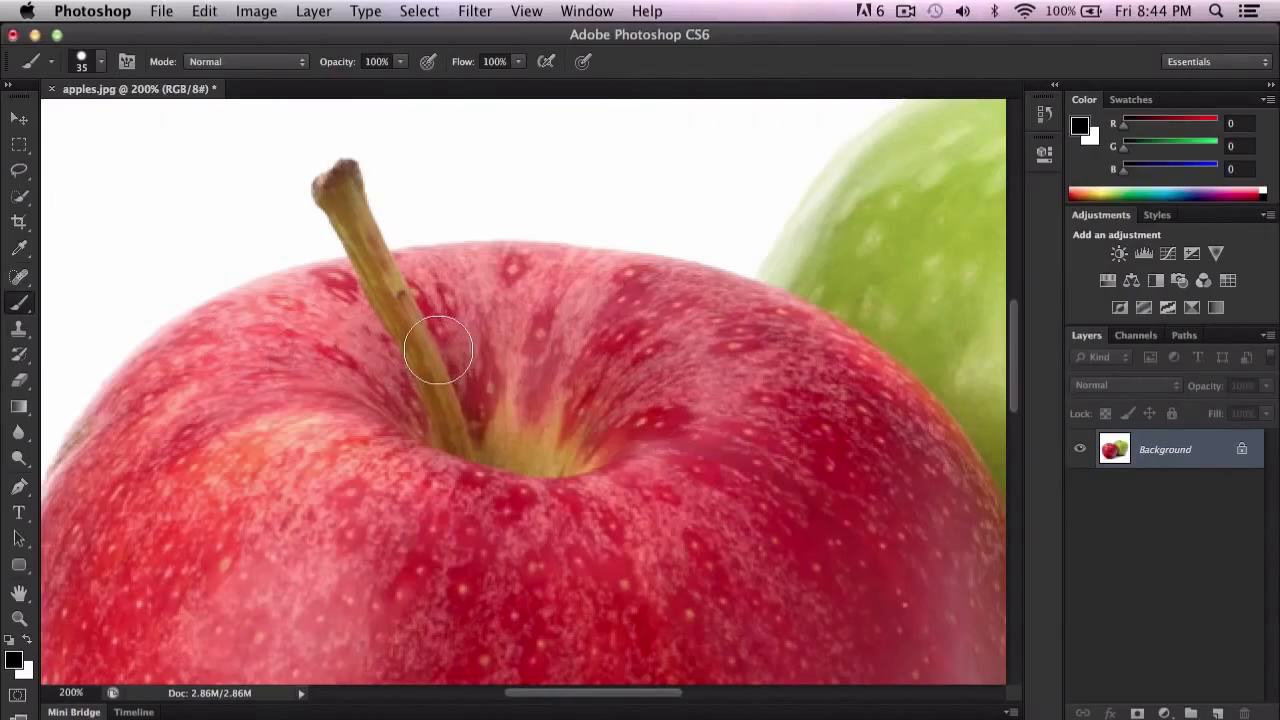
Step: Start a pen path on the red apple's top edge beside the stem and curve it to where the green apple begins
key(p)
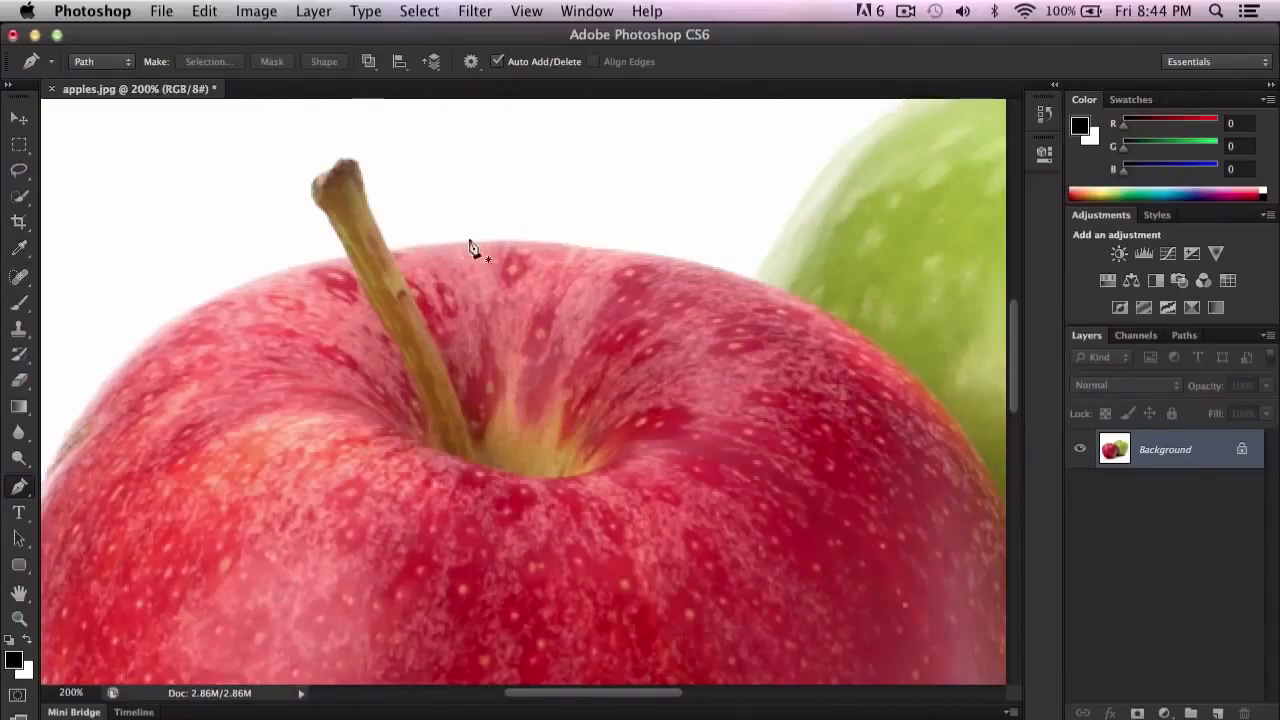
click(435, 241)
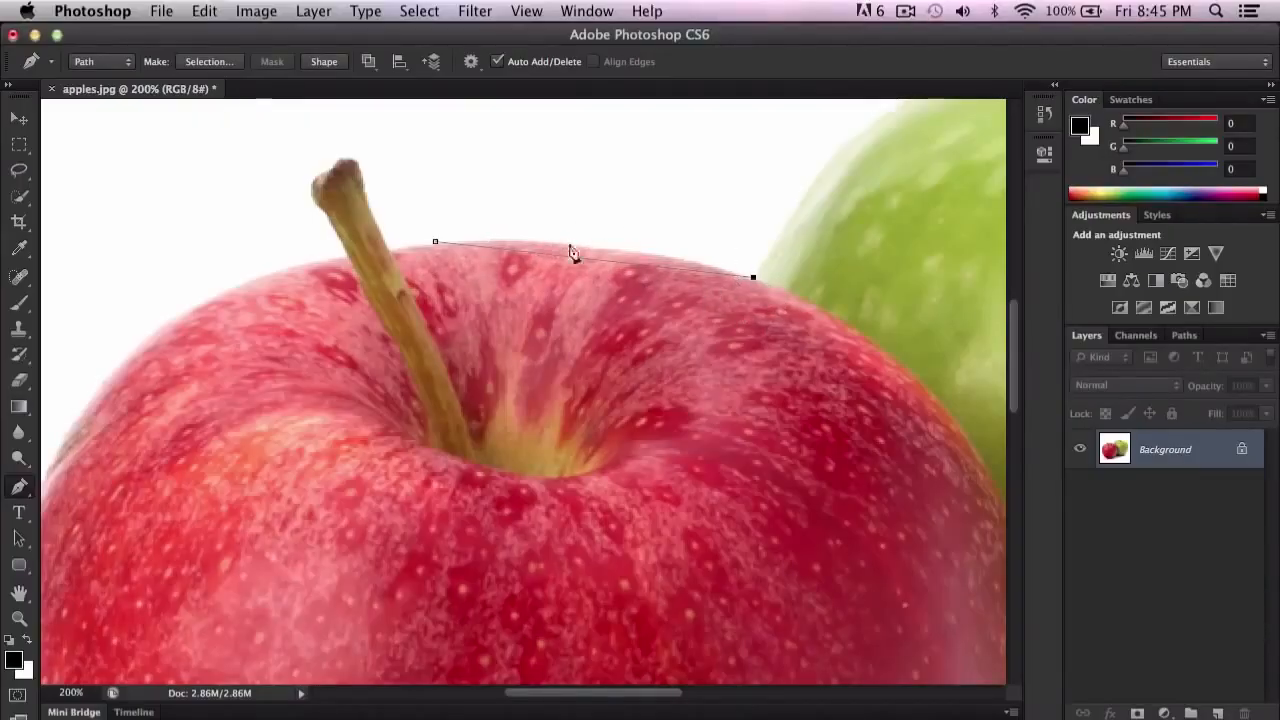
key(super+z)
click(204, 11)
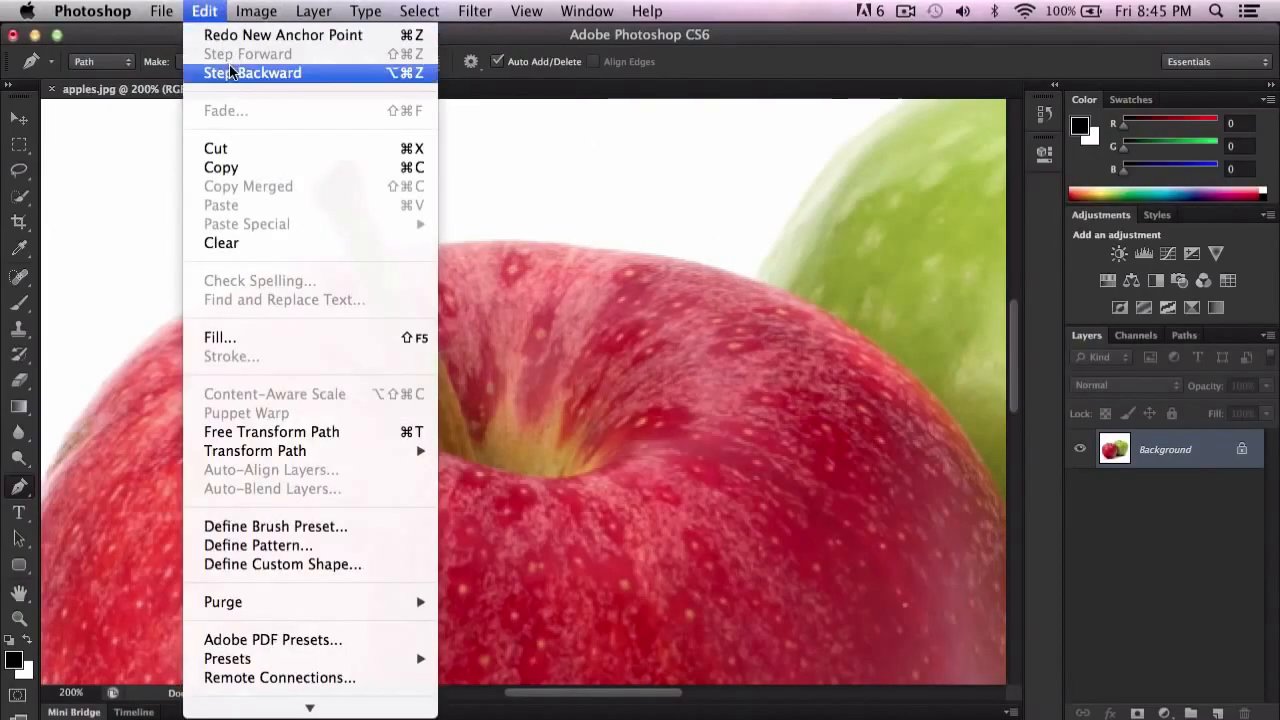
click(766, 70)
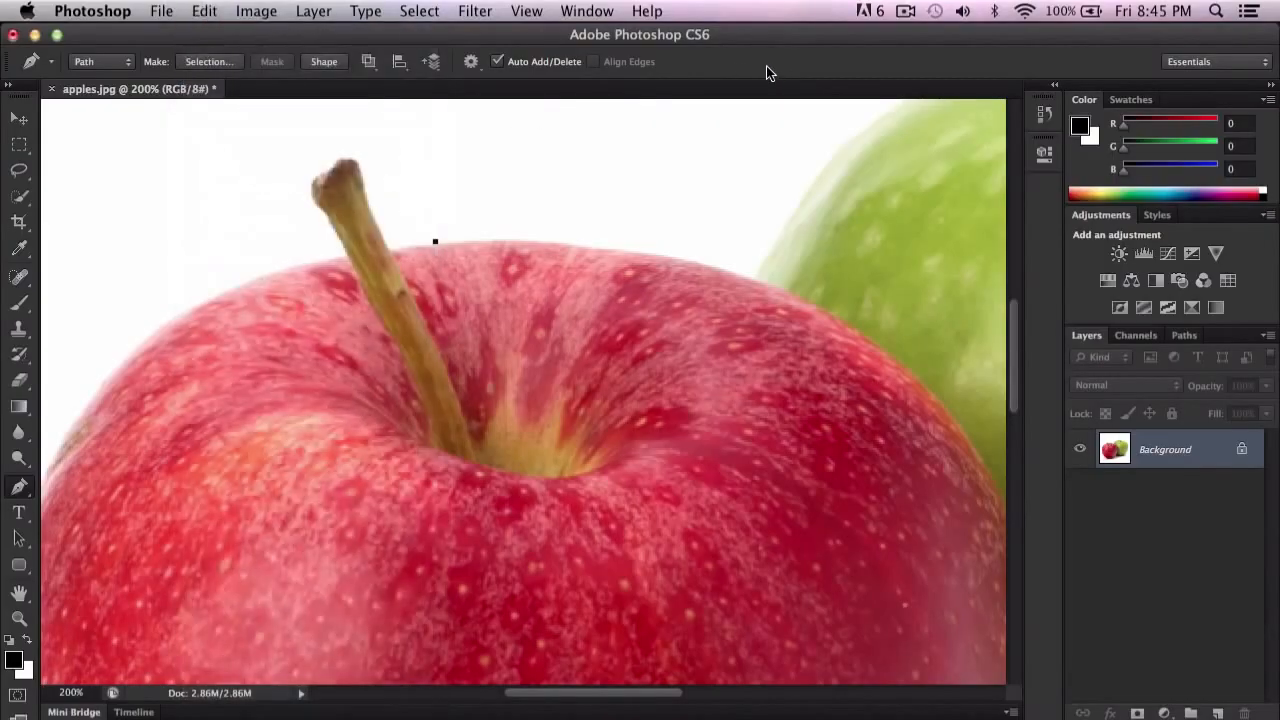
click(751, 278)
drag(763, 283, 917, 323)
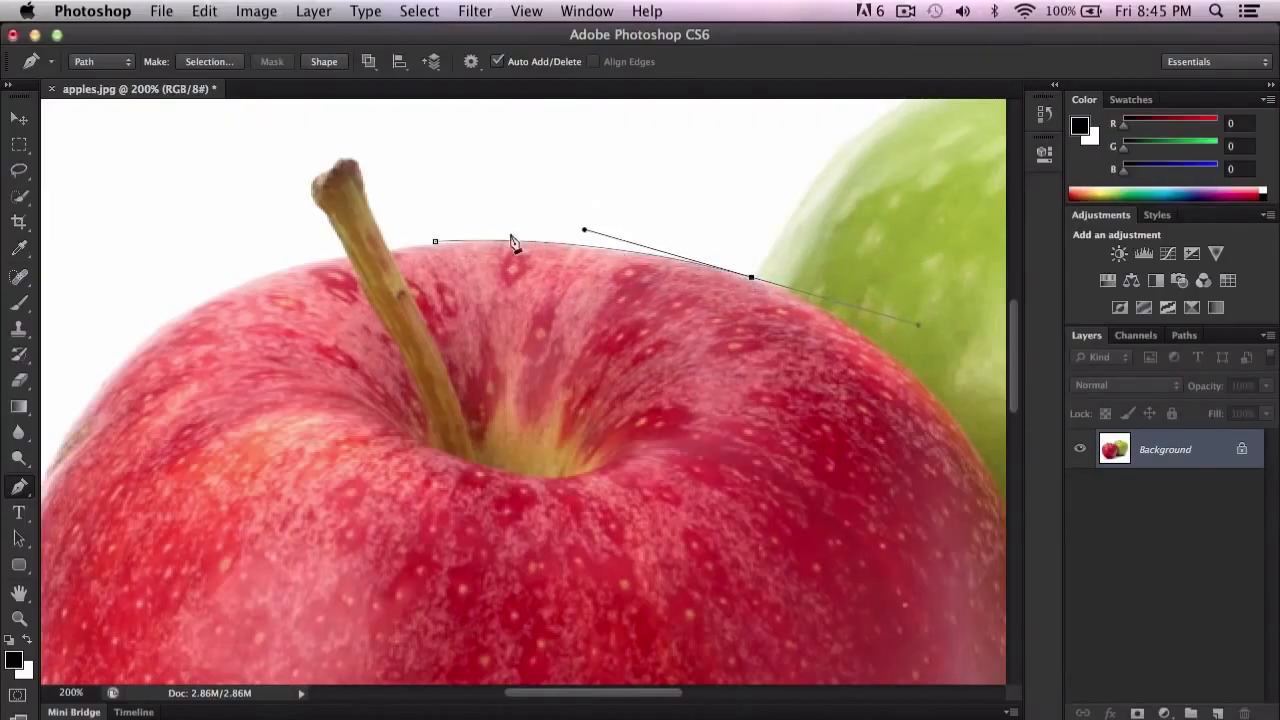
Step: Try one long curved segment down the red apple's right shoulder and undo it
drag(806, 334, 546, 260)
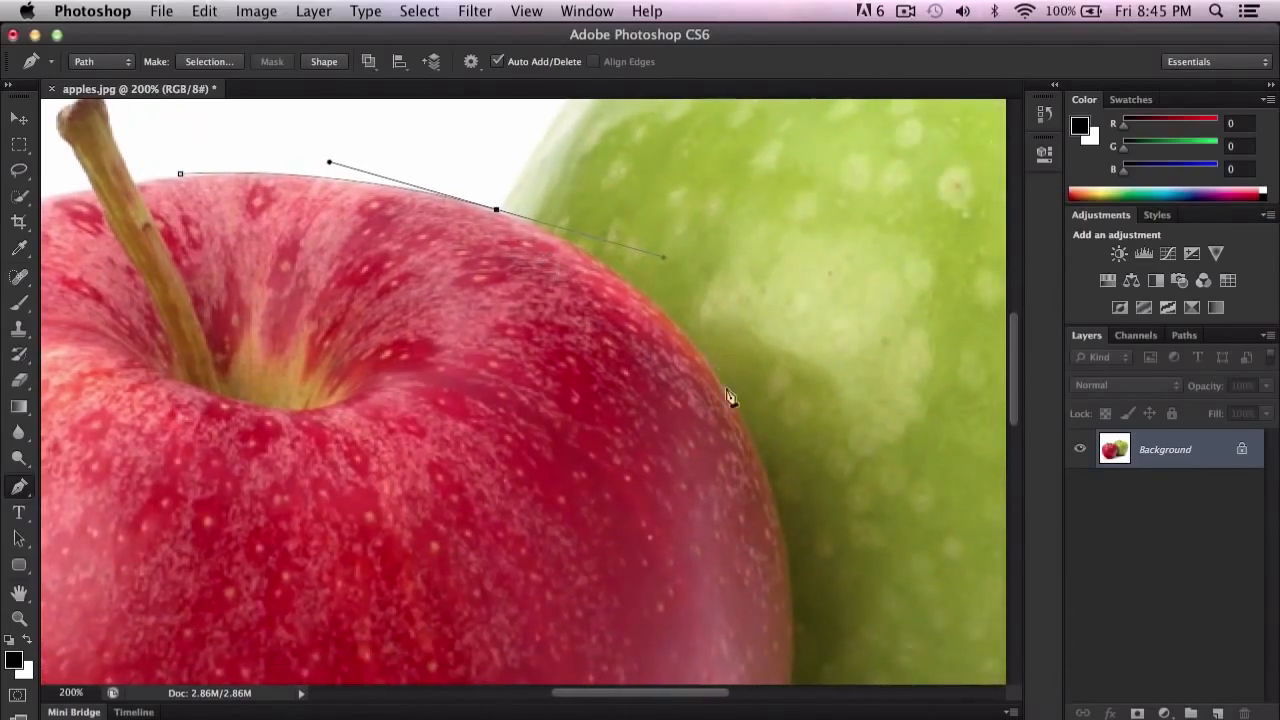
drag(740, 420, 772, 462)
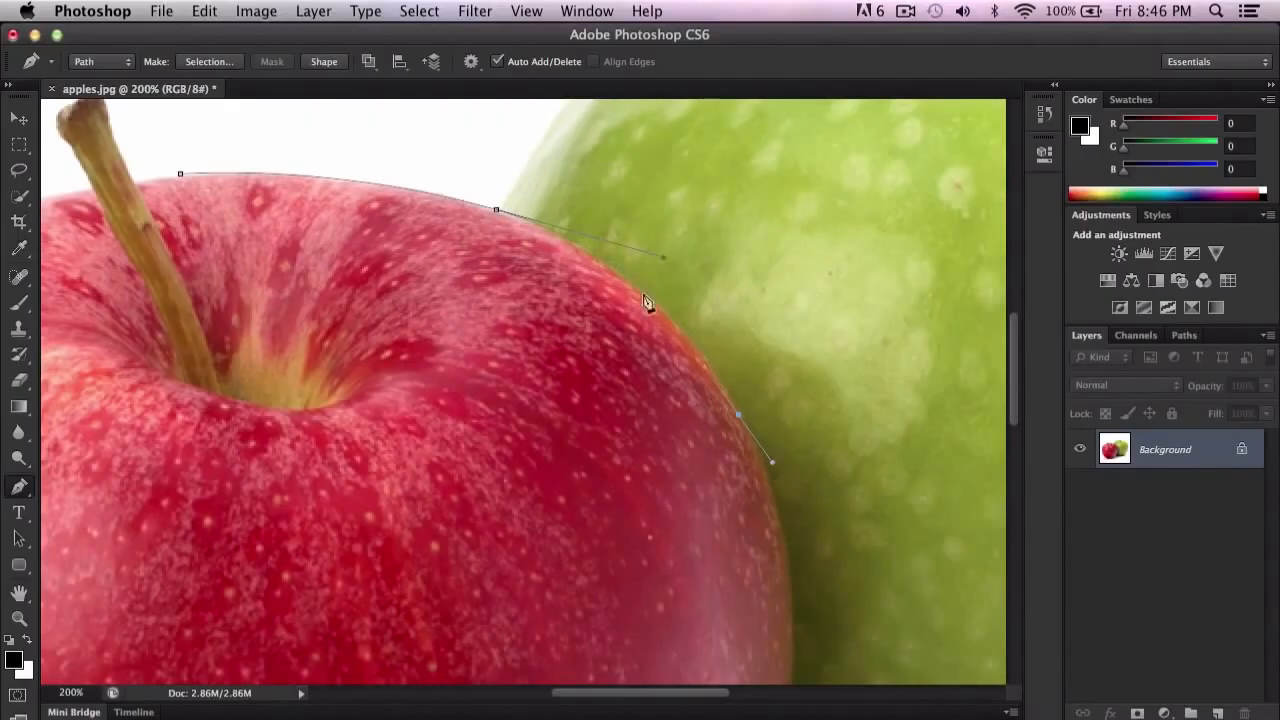
key(super+plus)
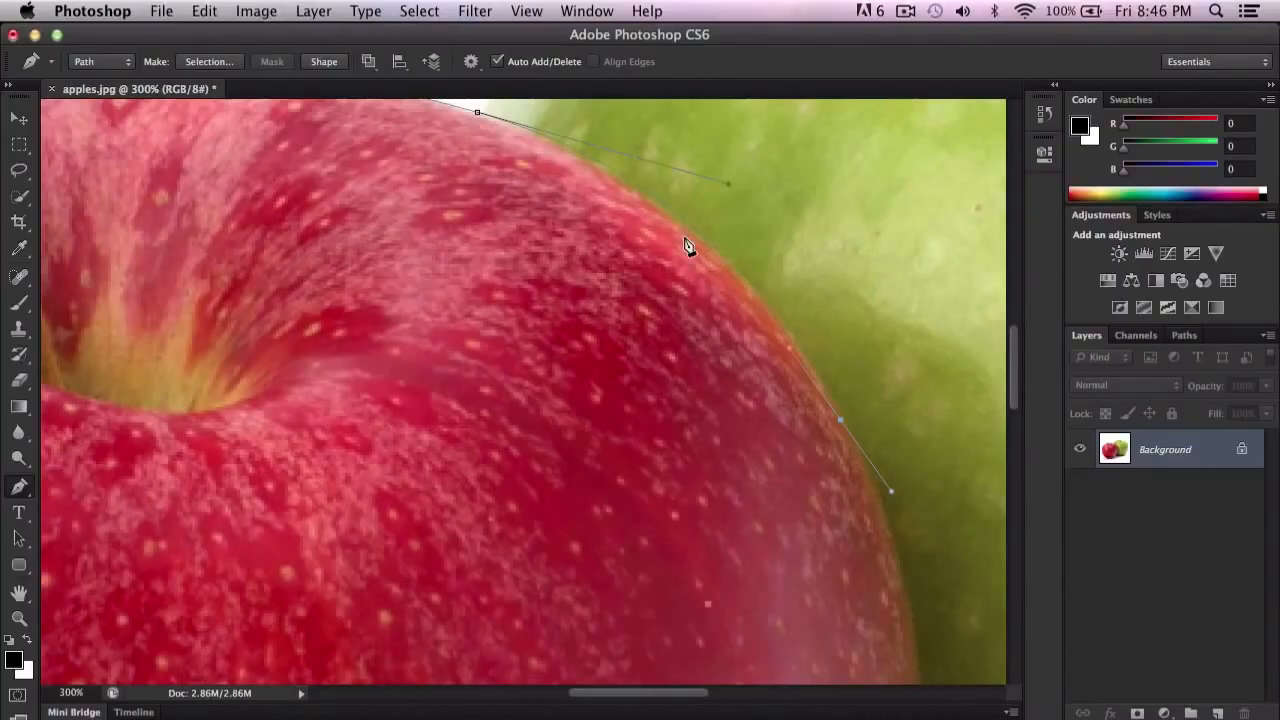
key(super+minus)
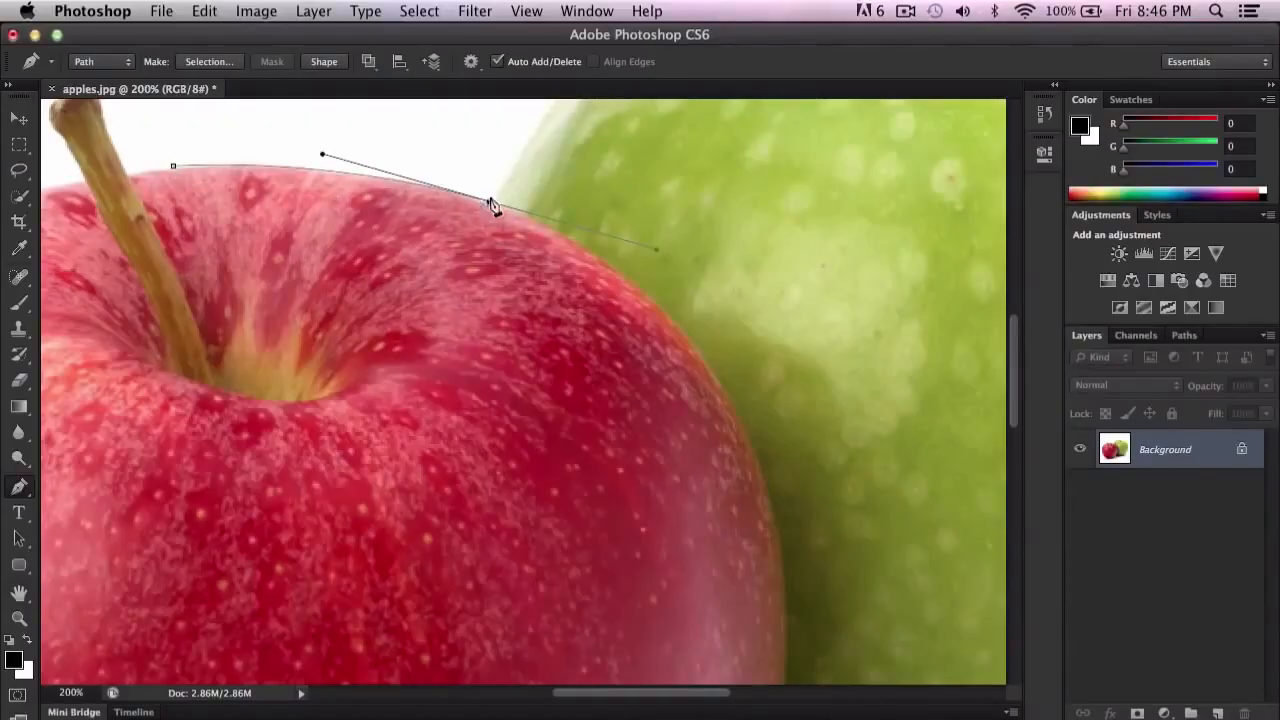
Step: Shorten the outgoing direction handle of the anchor where the apples meet and nudge that anchor along the edge
drag(490, 205, 592, 230)
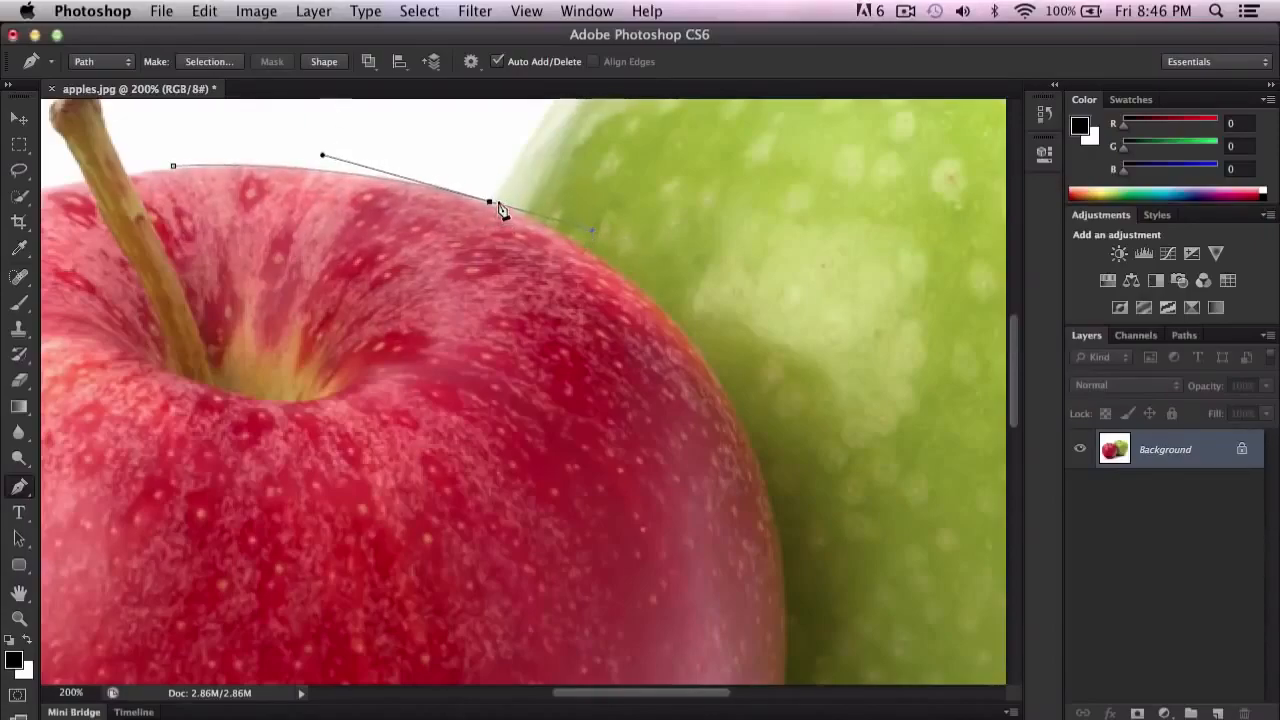
mouse_move(490, 205)
mouse_down()
mouse_move(472, 202)
mouse_move(518, 177)
mouse_move(493, 204)
mouse_up()
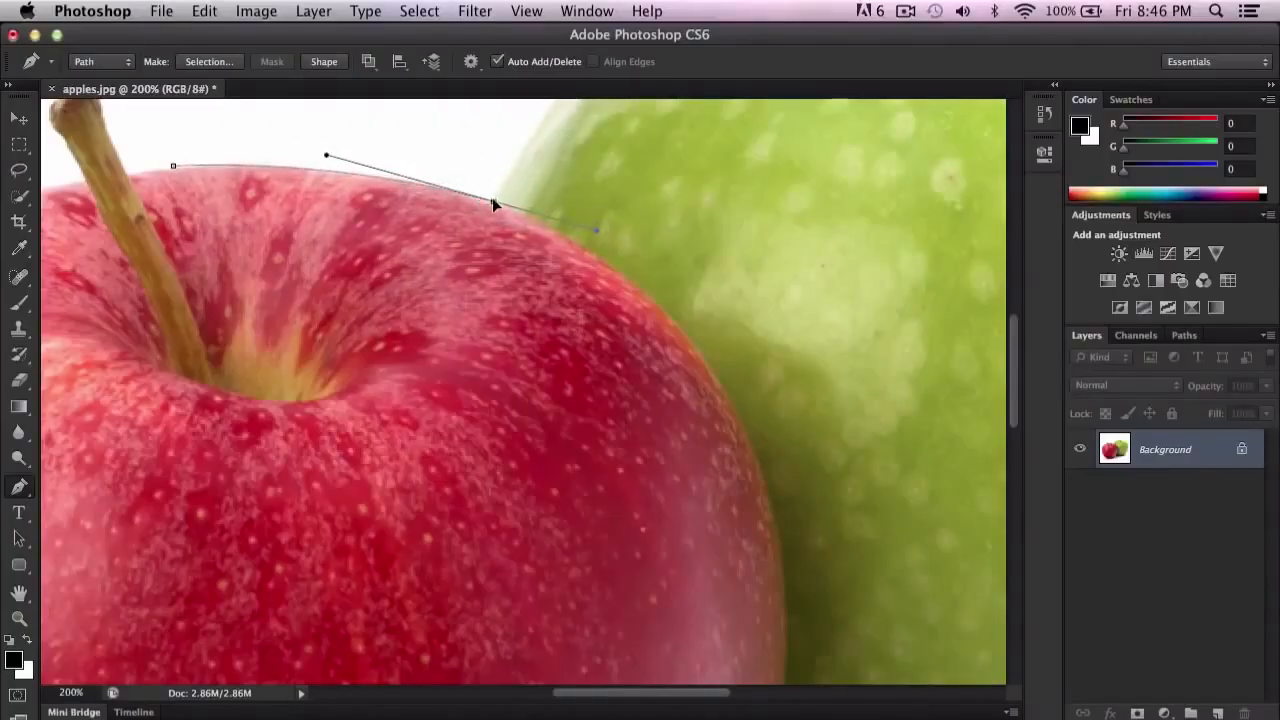
click(597, 232)
drag(494, 330, 283, 262)
key(super+z)
click(656, 303)
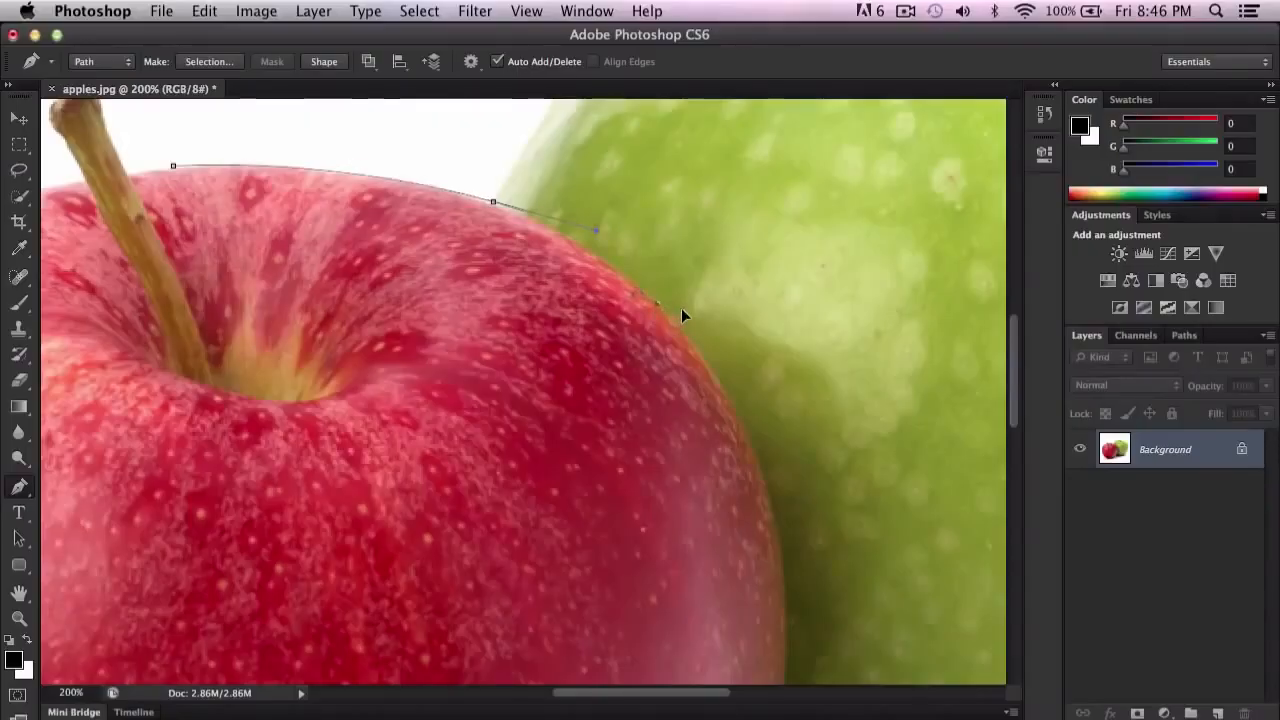
key(super+z)
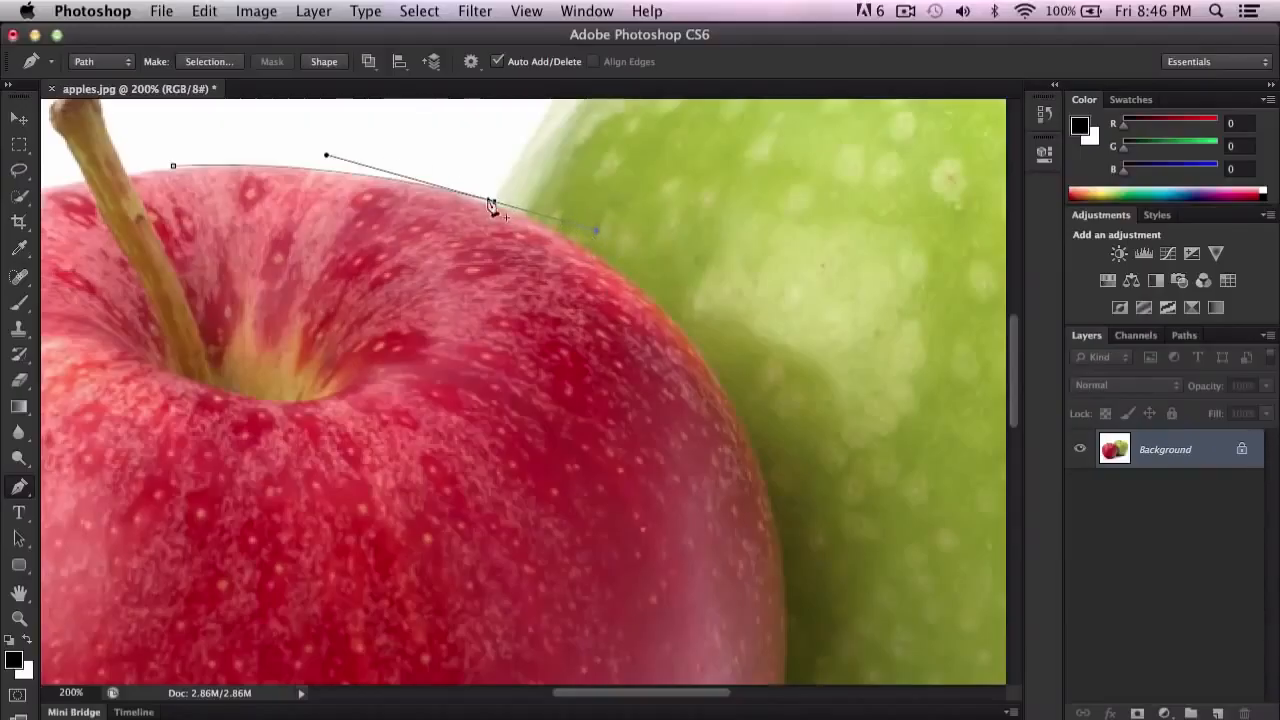
drag(595, 232, 533, 219)
Step: Add short curved path segments along the red apple's upper right edge against the green apple
drag(657, 306, 673, 338)
drag(706, 346, 626, 262)
key(super+plus)
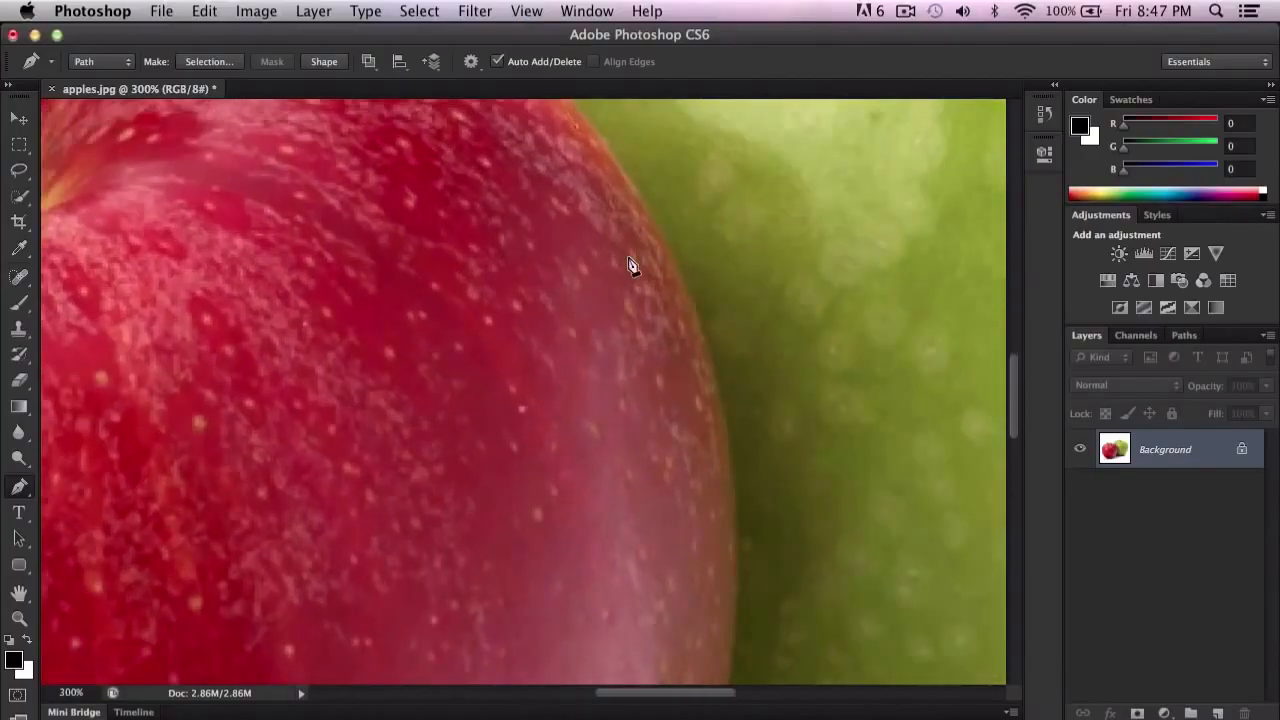
scroll(633, 266, up, 4)
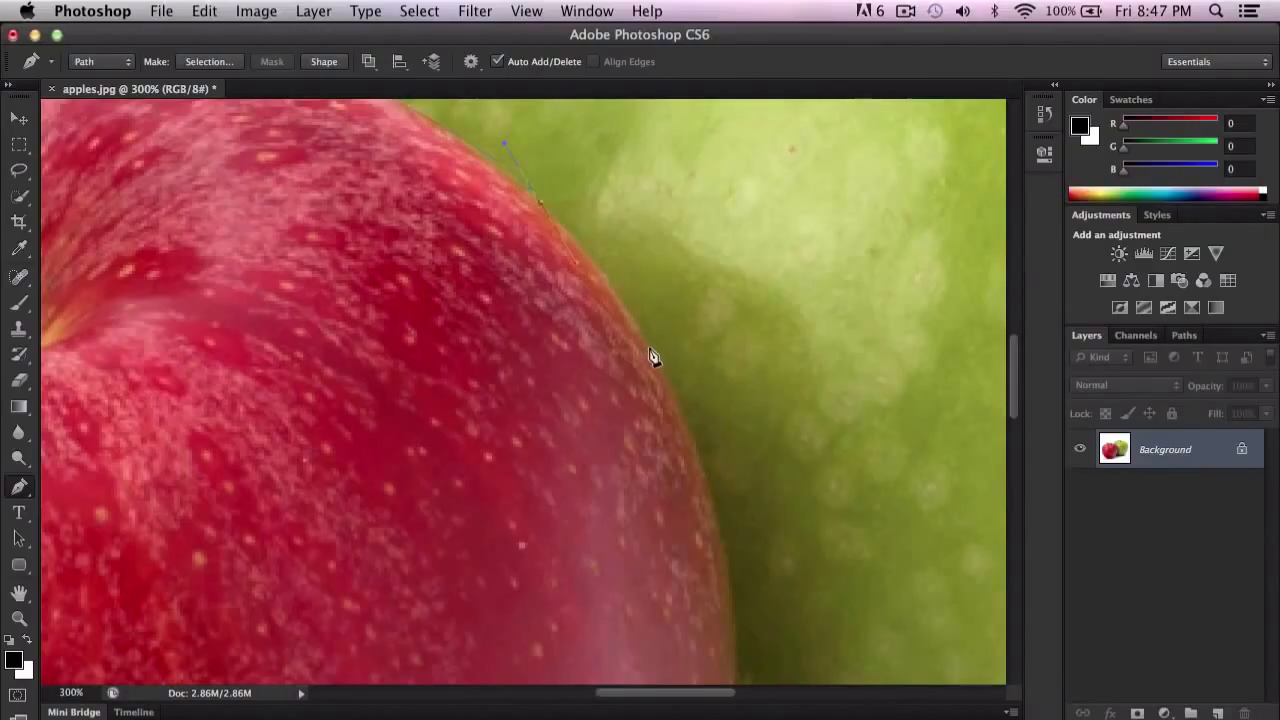
click(669, 380)
key(super+z)
click(539, 203)
drag(641, 332, 640, 336)
Step: Continue the curved path down the red apple's right side, following its border with the green apple
drag(772, 394, 643, 177)
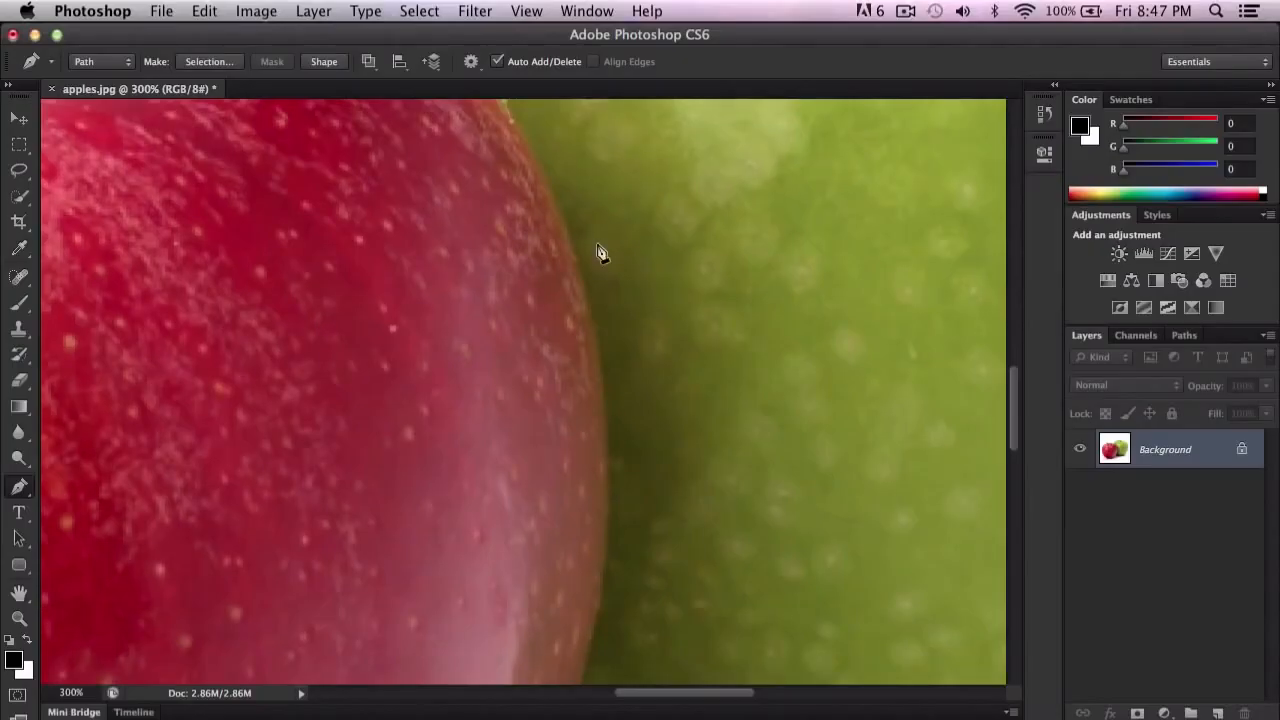
scroll(589, 266, up, 2)
drag(598, 340, 600, 376)
drag(680, 388, 675, 311)
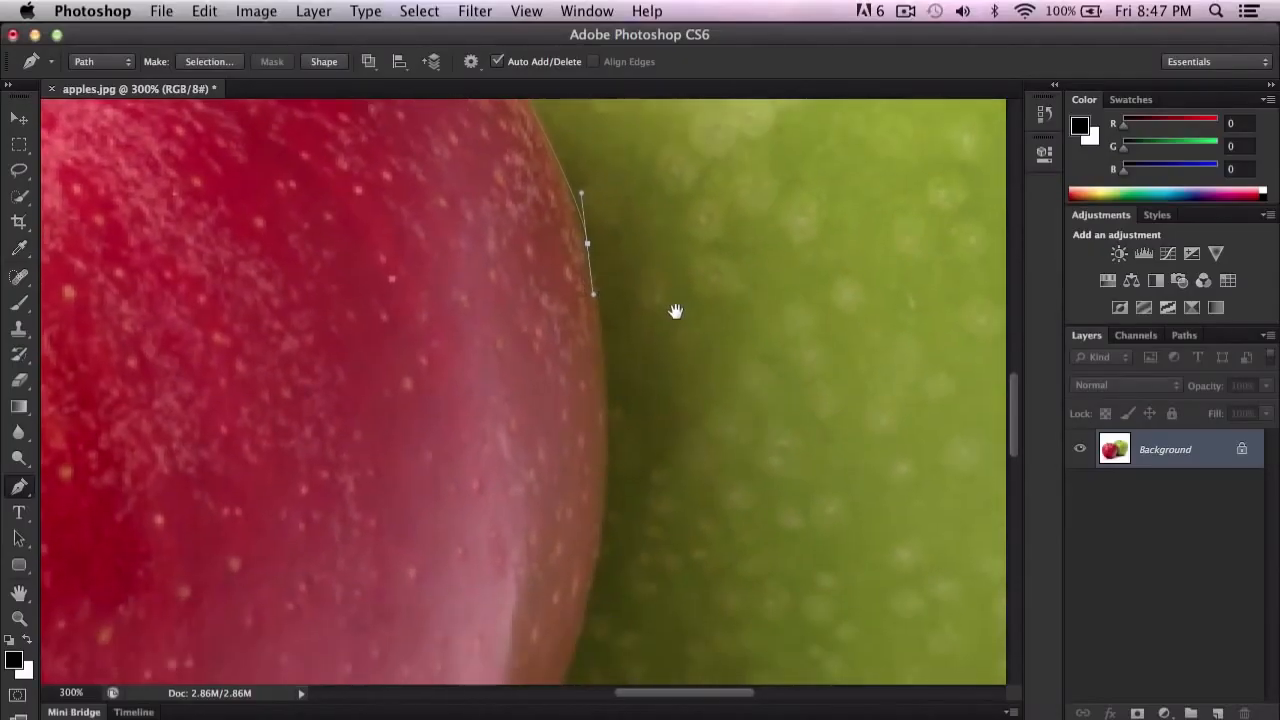
key(super+minus)
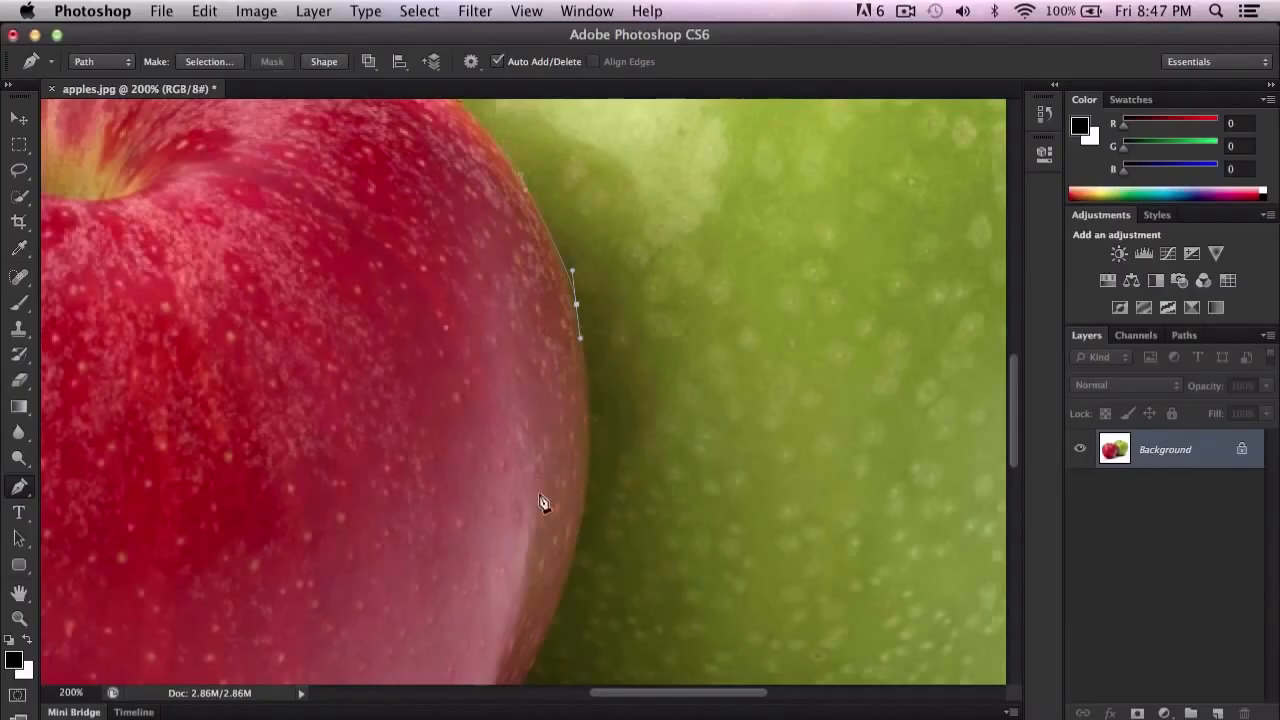
click(590, 430)
drag(592, 468, 757, 257)
key(super+z)
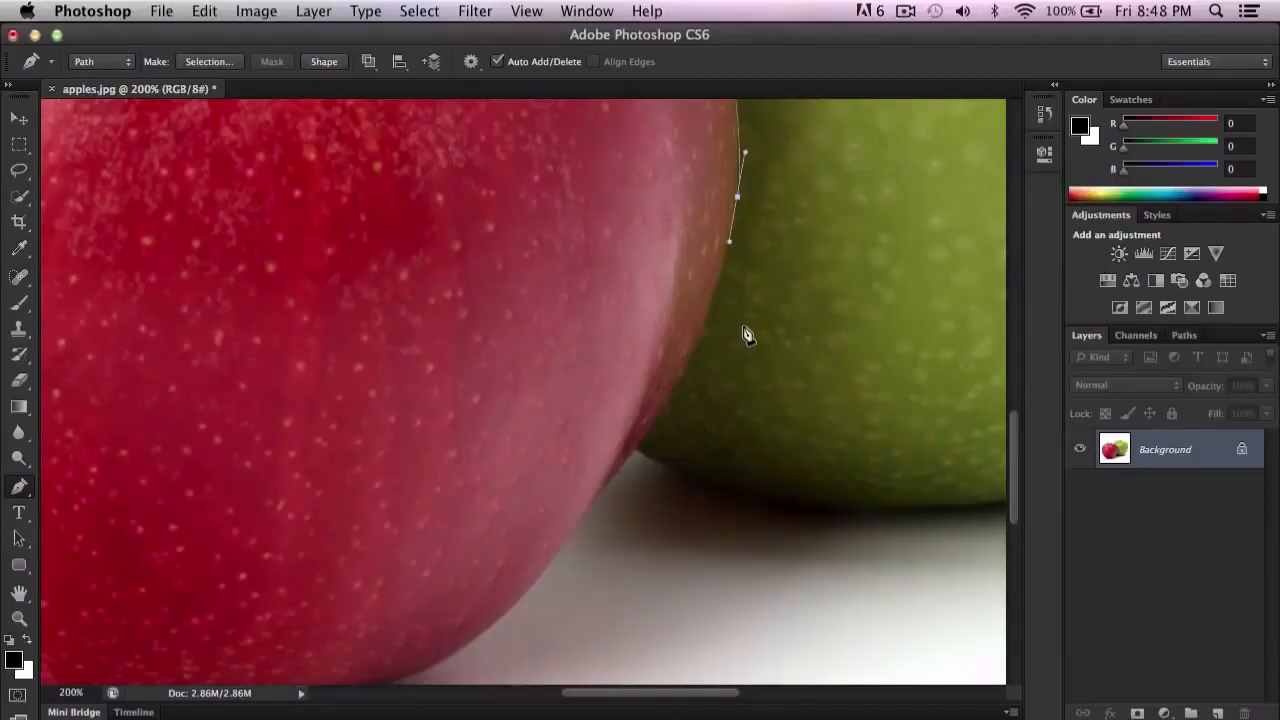
Step: Extend the path past the end of the green apple along the red apple's lower right edge above the shadow
drag(428, 477, 573, 317)
drag(743, 283, 476, 455)
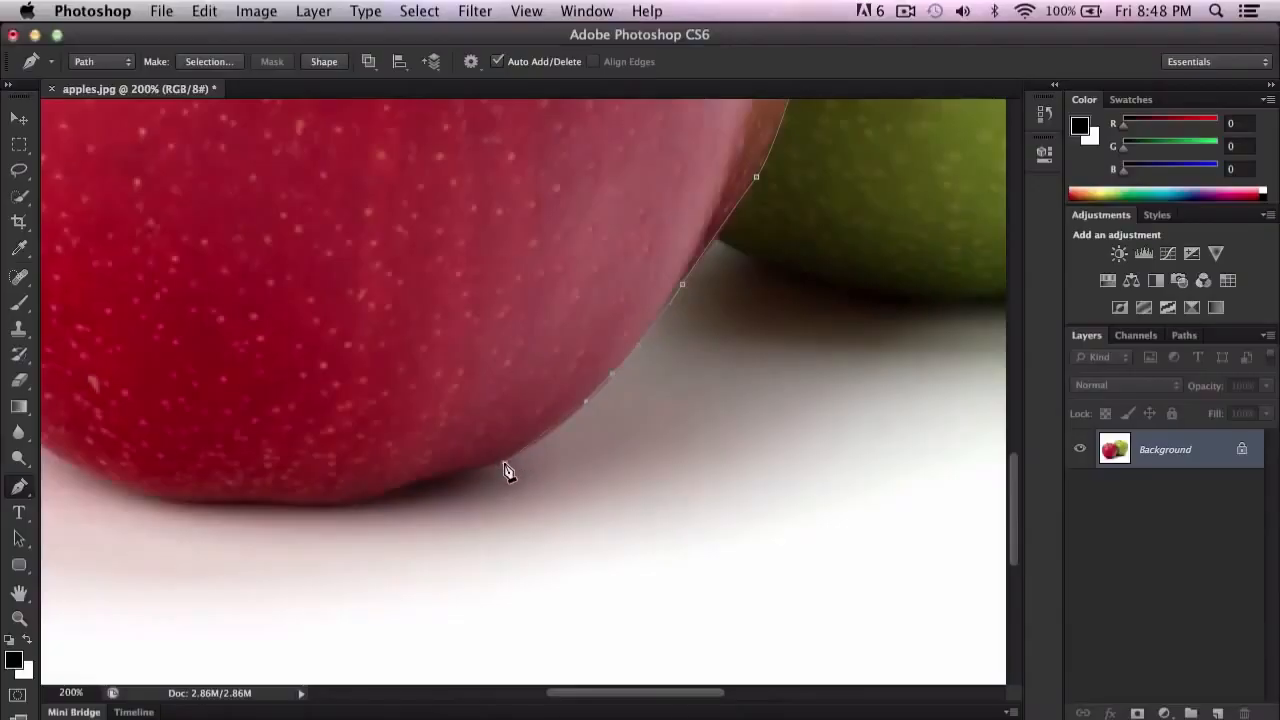
mouse_move(492, 463)
mouse_down()
mouse_move(479, 469)
mouse_move(498, 458)
mouse_up()
key(space)
key(super+z)
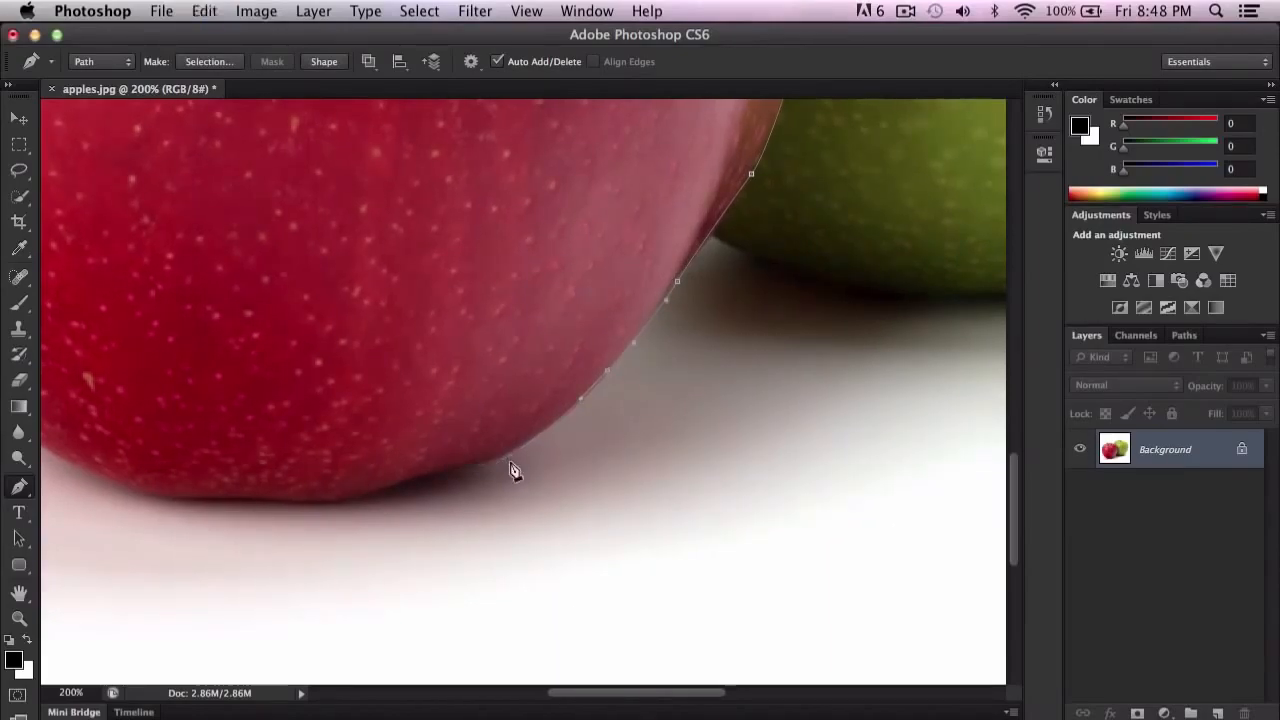
drag(484, 459, 475, 460)
Step: Trace the red apple's bottom edge with curved anchor points up to the start of its lower left curve
drag(405, 483, 508, 428)
key(space)
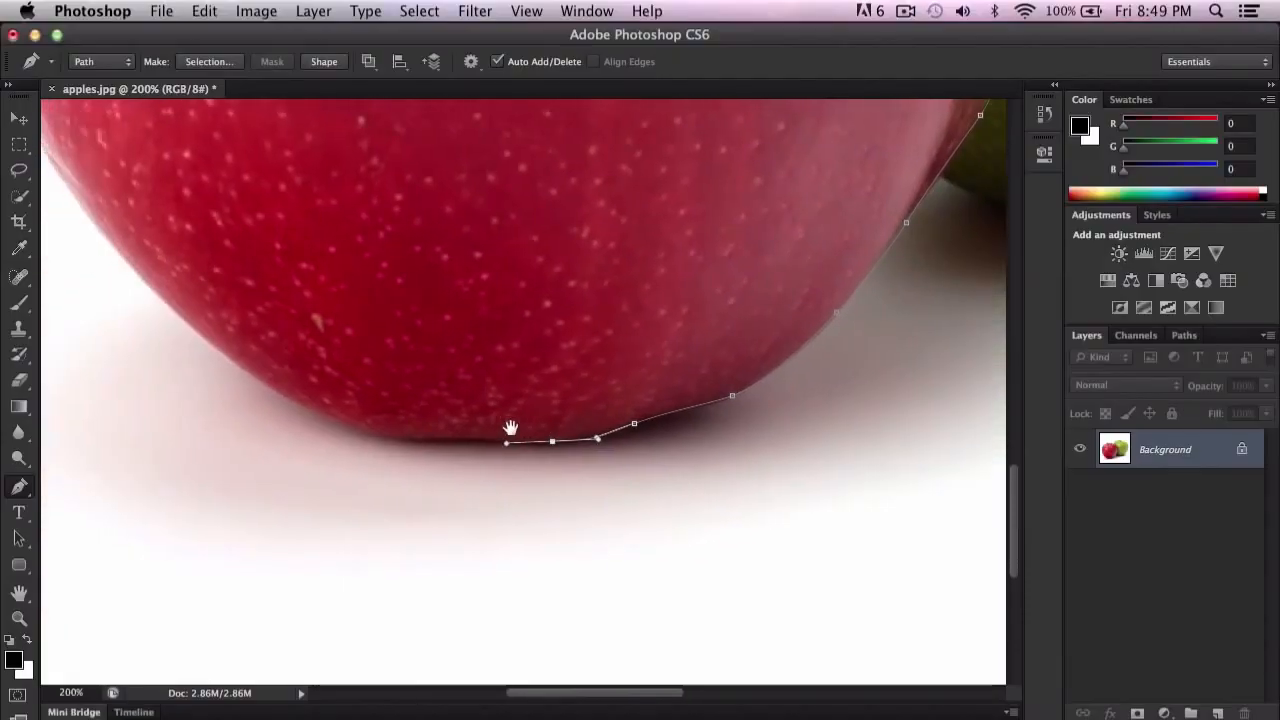
drag(425, 438, 371, 444)
key(space)
drag(380, 375, 507, 409)
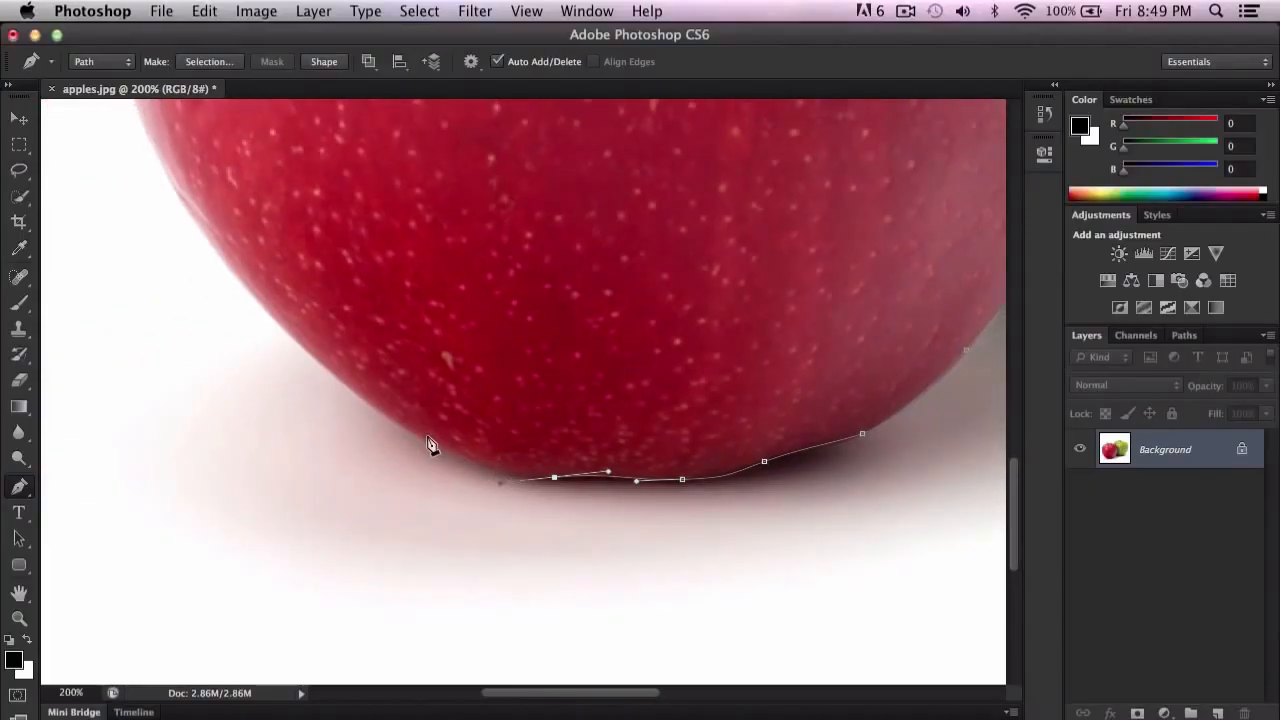
Step: Replace the short segments on the red apple's lower left edge with one long curved segment up its side
drag(401, 427, 382, 414)
key(super+z)
drag(344, 386, 332, 366)
key(super+z)
drag(168, 187, 91, 168)
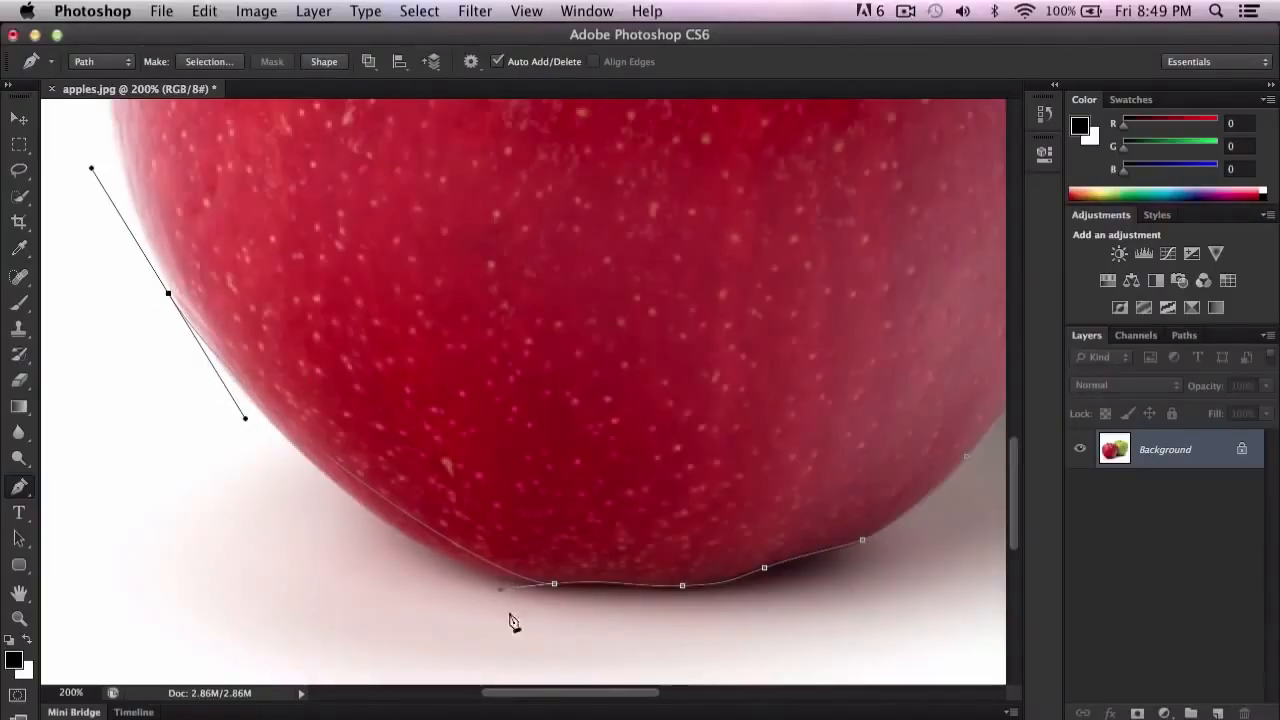
Step: Undo the long left-side segment and add a curved anchor point closer along the red apple's lower left edge
key(super+z)
drag(298, 456, 280, 415)
key(super+z)
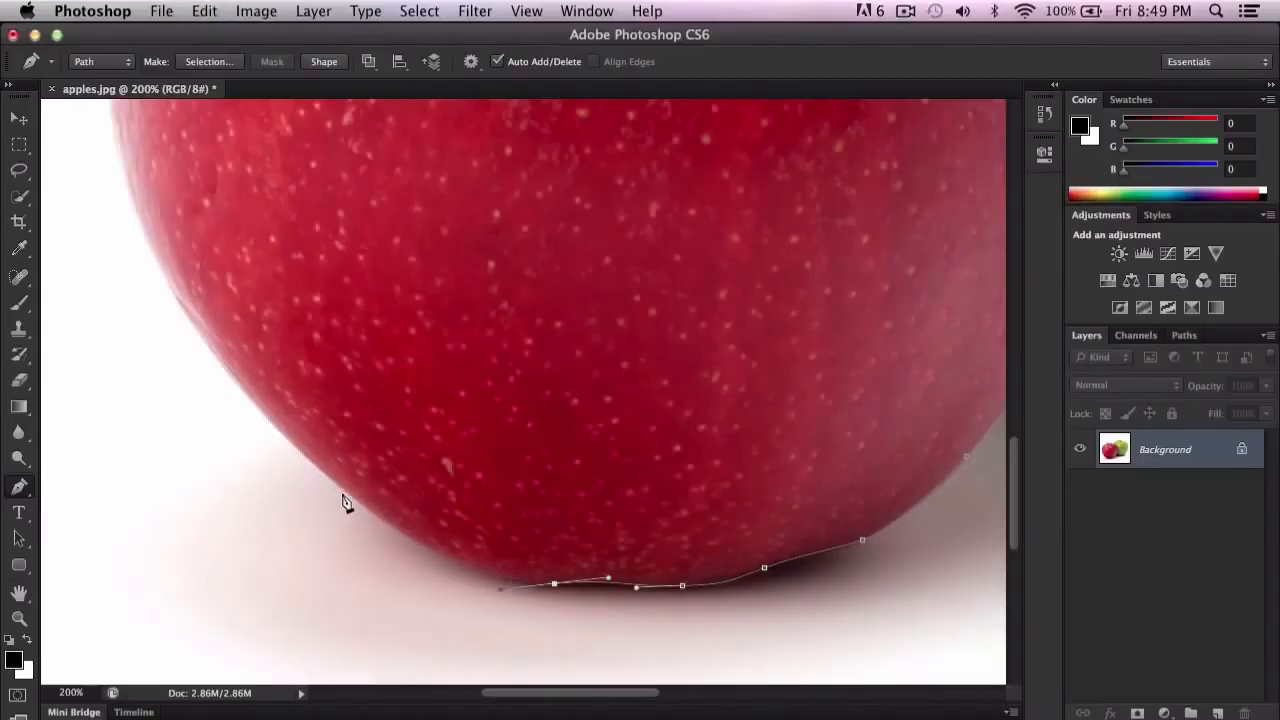
drag(332, 470, 327, 465)
alt+click(342, 487)
drag(290, 276, 461, 315)
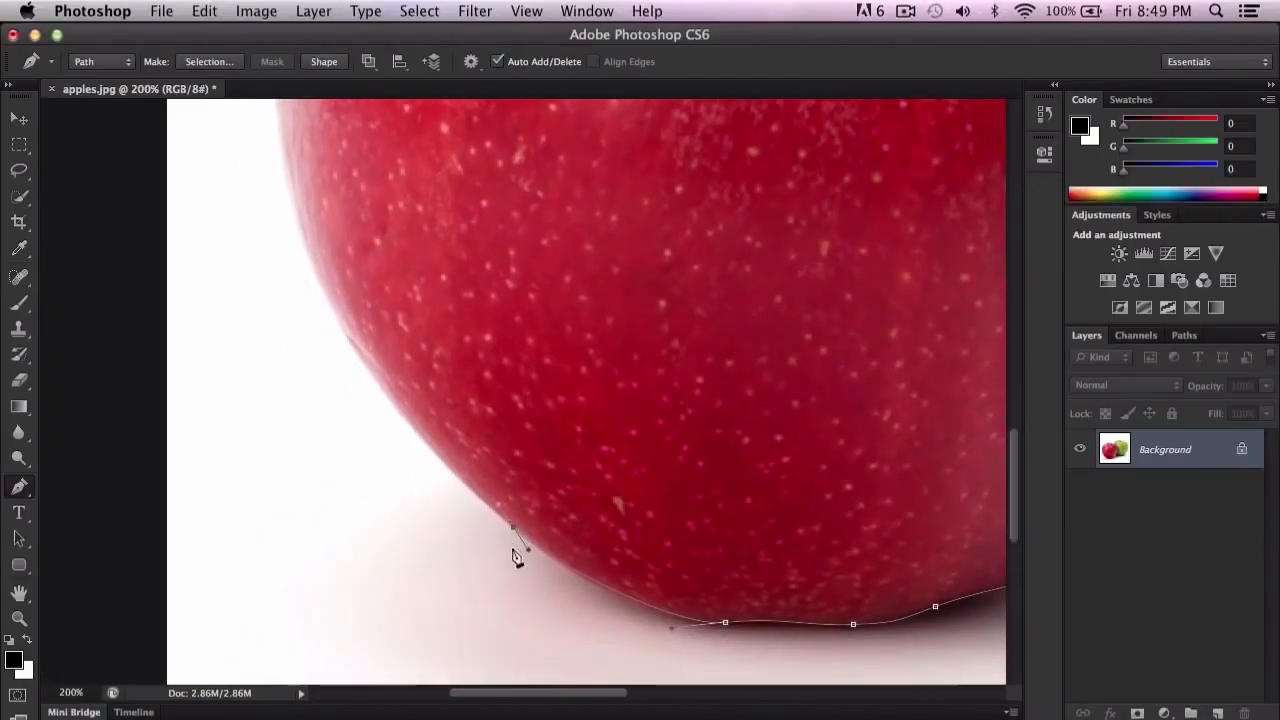
Step: Extend the path with curved anchor points from the lower left edge up the red apple's left side
drag(332, 315, 329, 300)
key(super+z)
drag(513, 528, 490, 502)
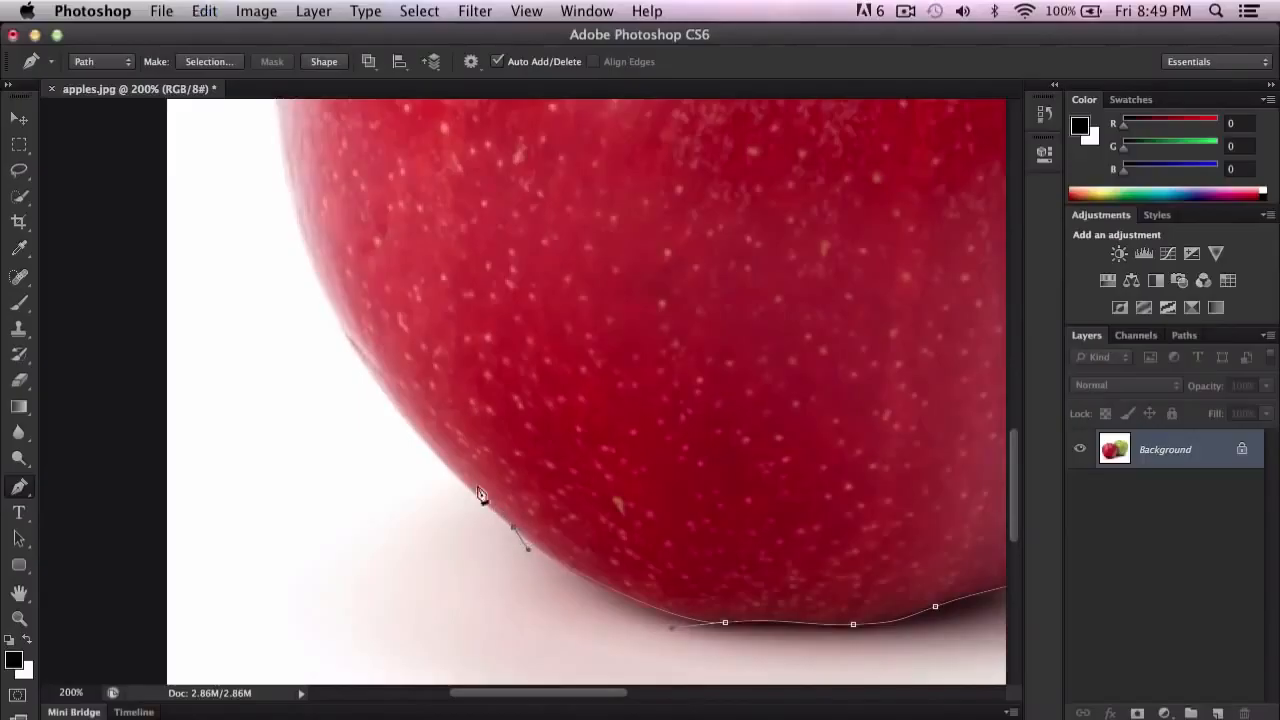
drag(353, 351, 467, 553)
drag(430, 484, 426, 465)
scroll(455, 519, up, 5)
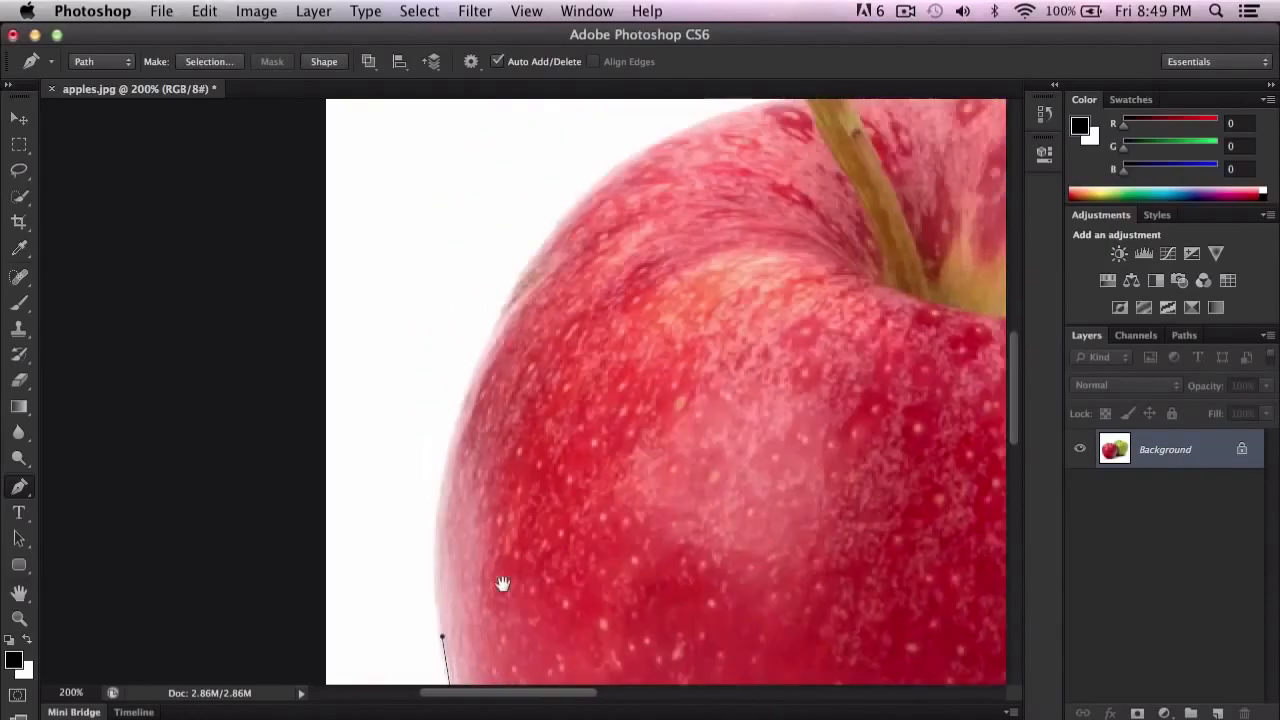
Step: Continue the curved path up to the red apple's upper left shoulder
drag(443, 489, 471, 424)
scroll(640, 306, up, 3)
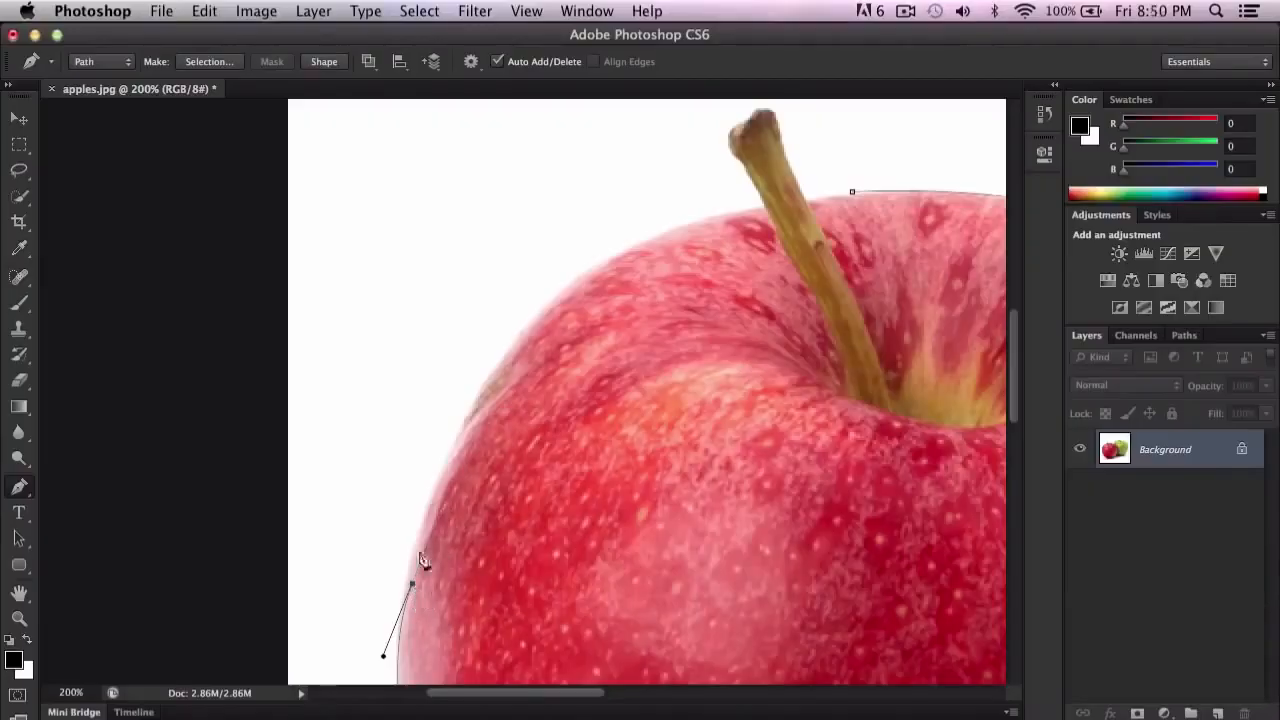
drag(466, 406, 496, 368)
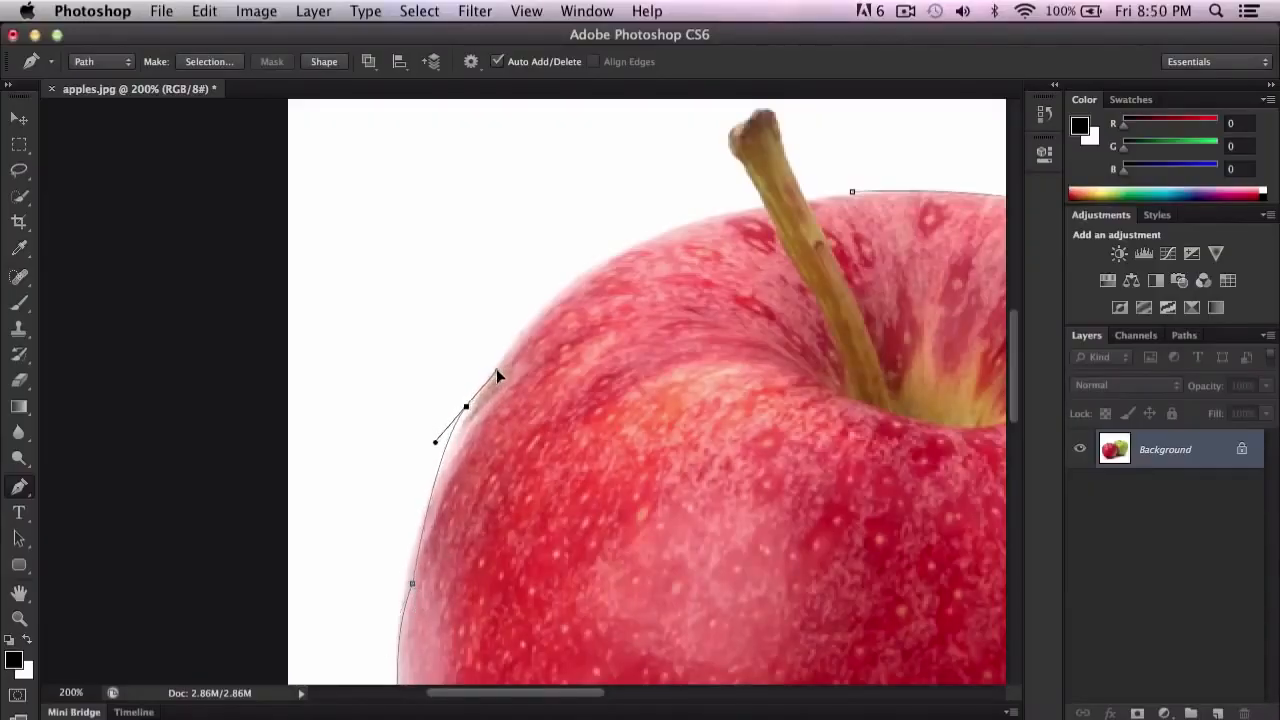
Step: Move the middle anchor point on the red apple's left side slightly outward to refine the curve
key(super+s)
key(Return)
drag(511, 594, 514, 389)
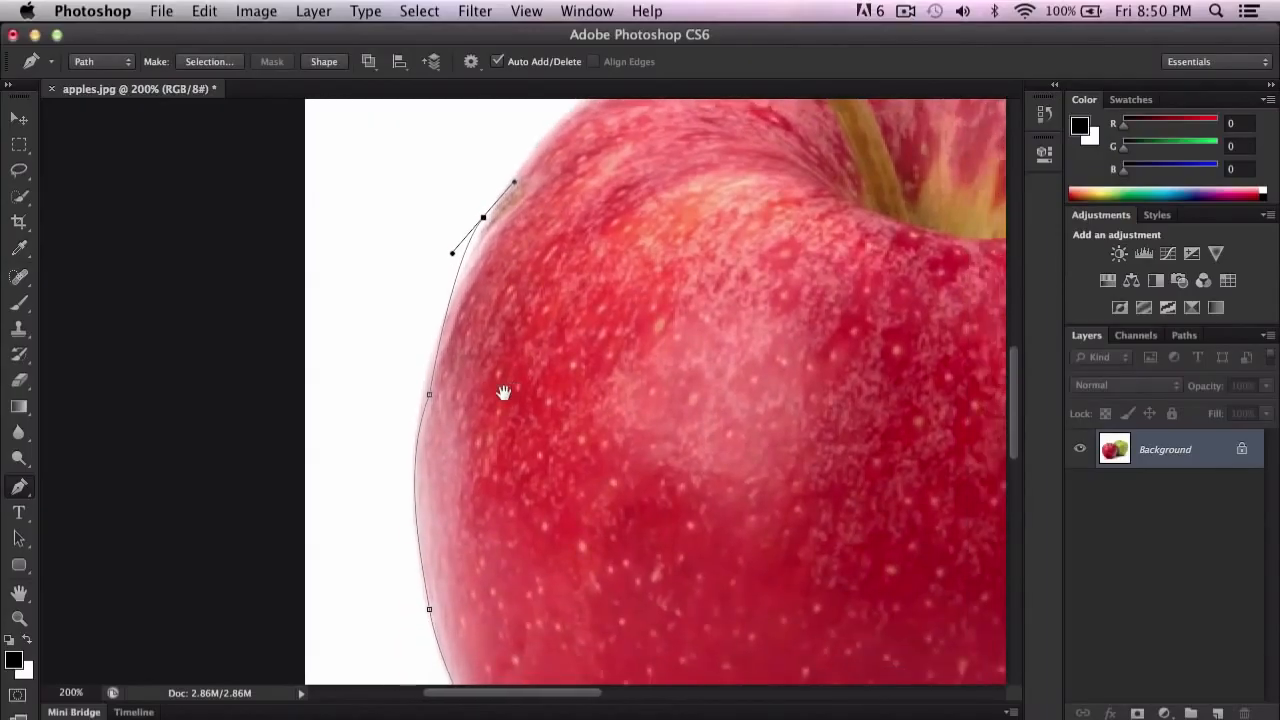
drag(429, 400, 423, 397)
scroll(508, 317, up, 5)
scroll(508, 317, right, 2)
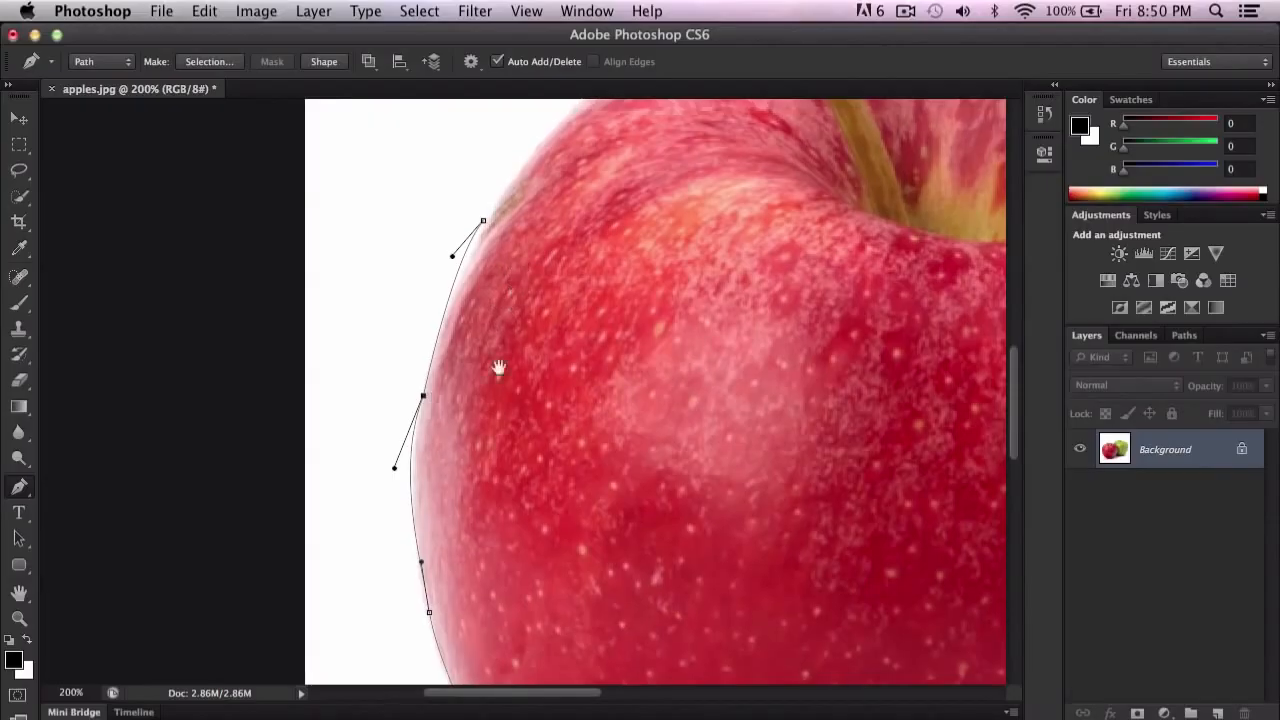
Step: Trace the red apple's upper left edge with curved anchor points up to where it meets the stem
drag(521, 315, 575, 297)
click(659, 265)
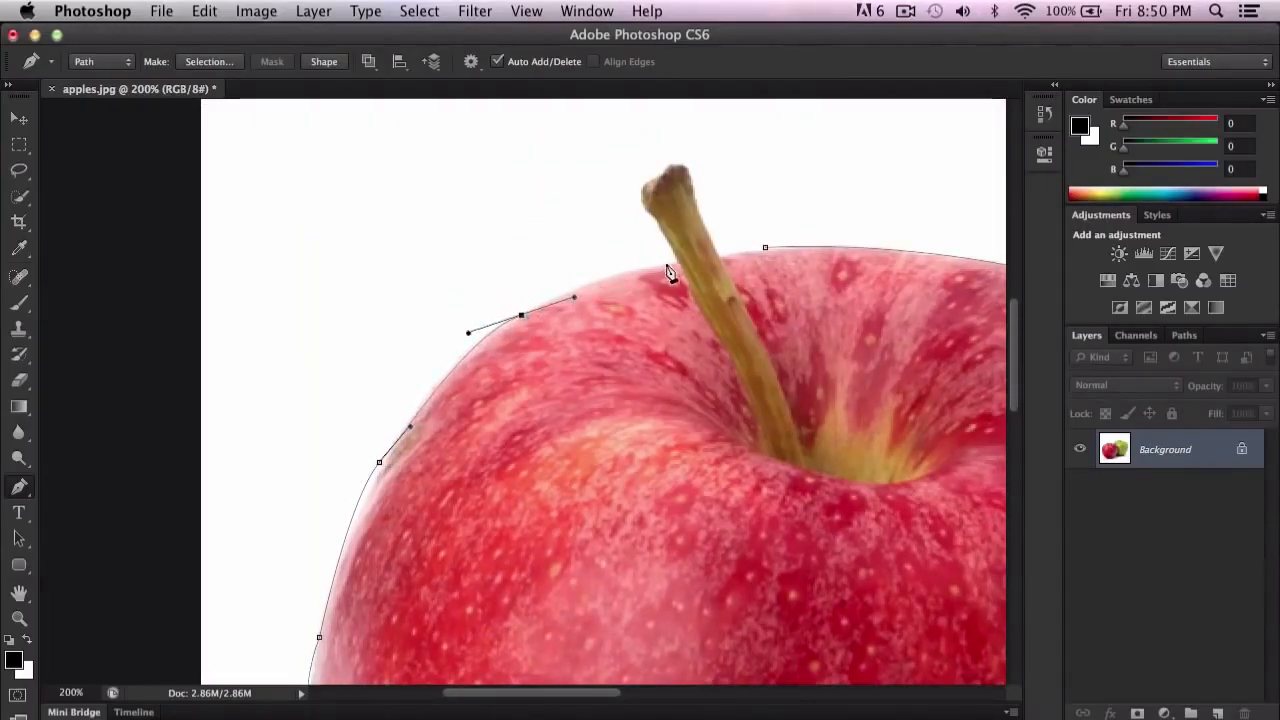
key(super+z)
click(661, 265)
key(super+z)
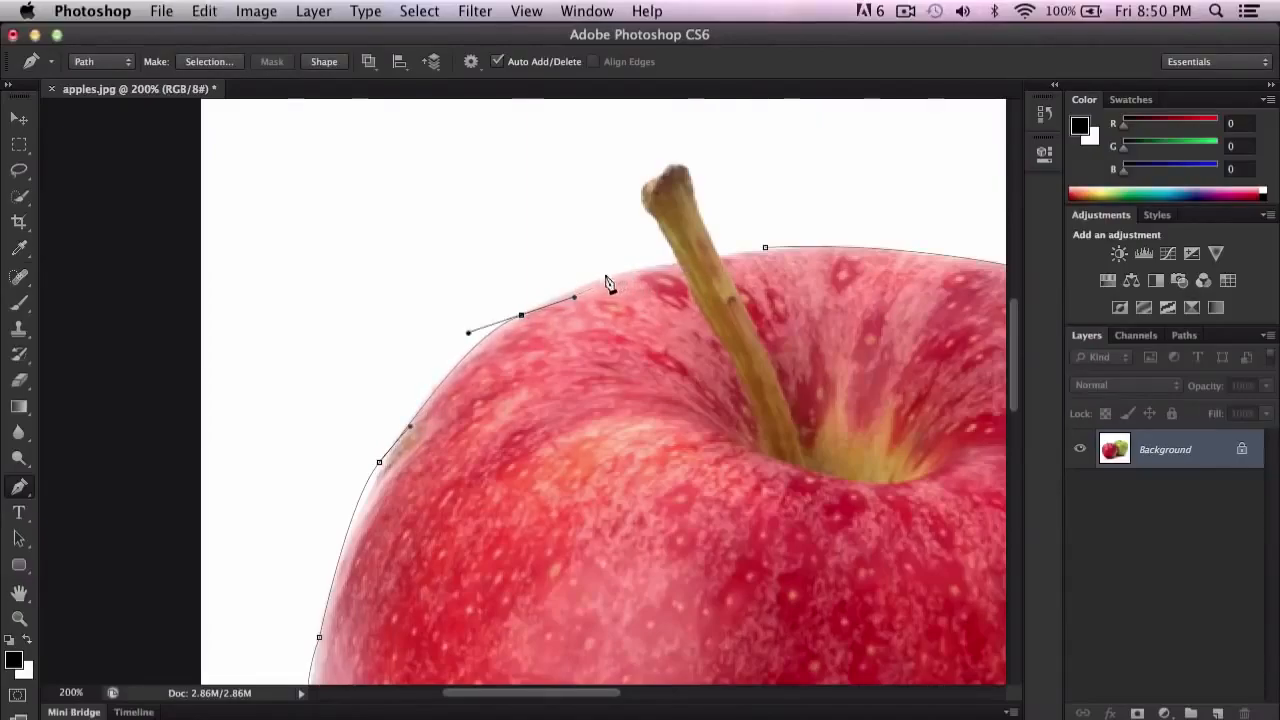
drag(619, 275, 646, 270)
click(677, 261)
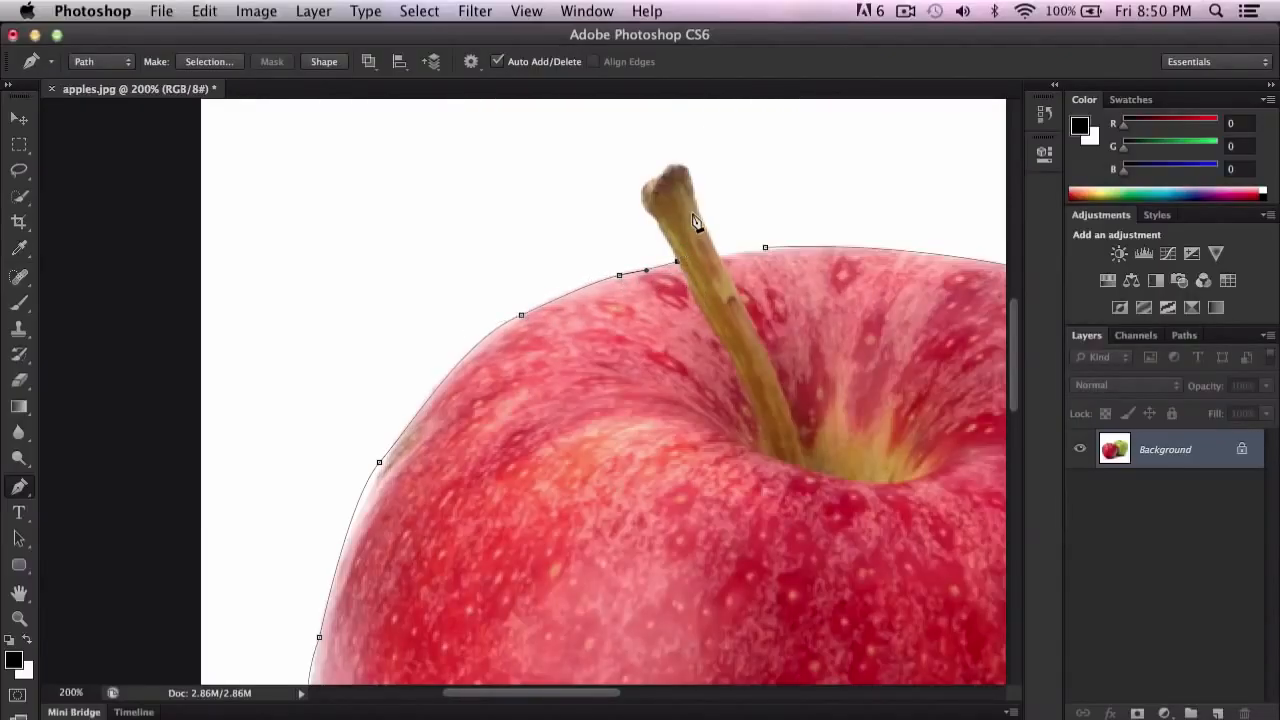
Step: Trace the stem's left edge and around its uneven tip with short path segments at 400% zoom
key(super+plus)
drag(692, 213, 497, 420)
key(super+minus)
key(super+plus)
key(super+plus)
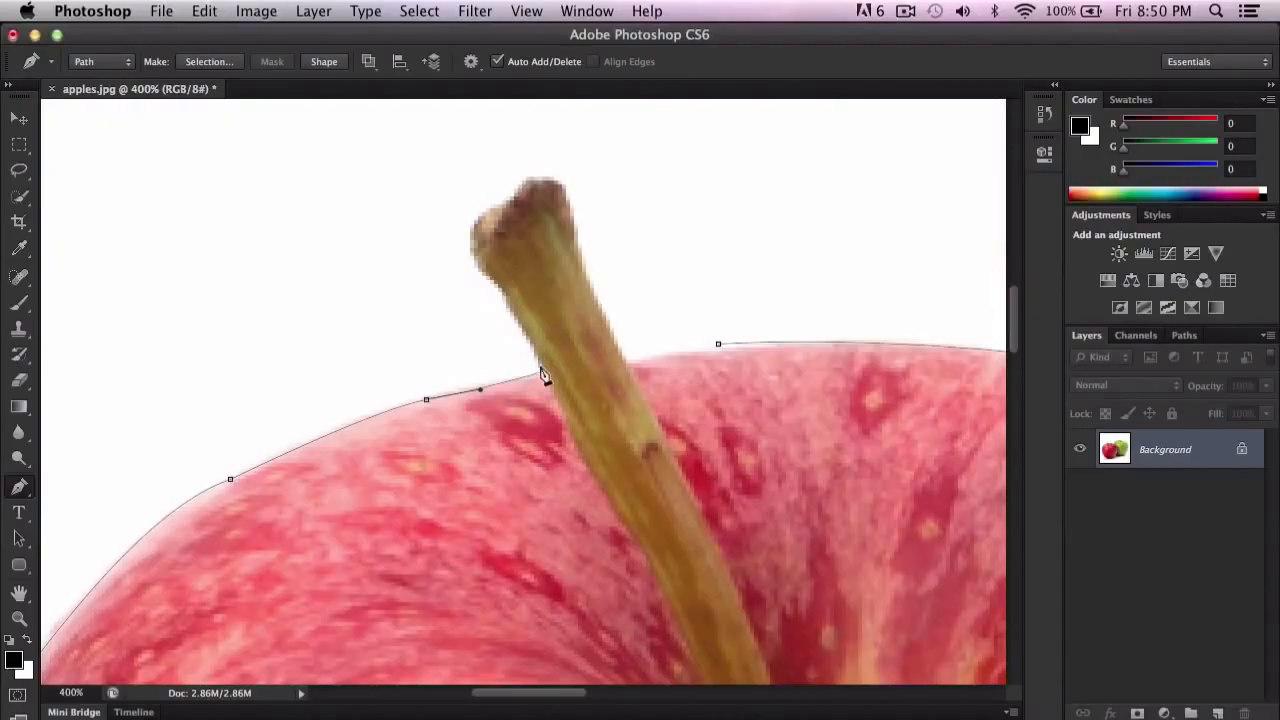
click(500, 307)
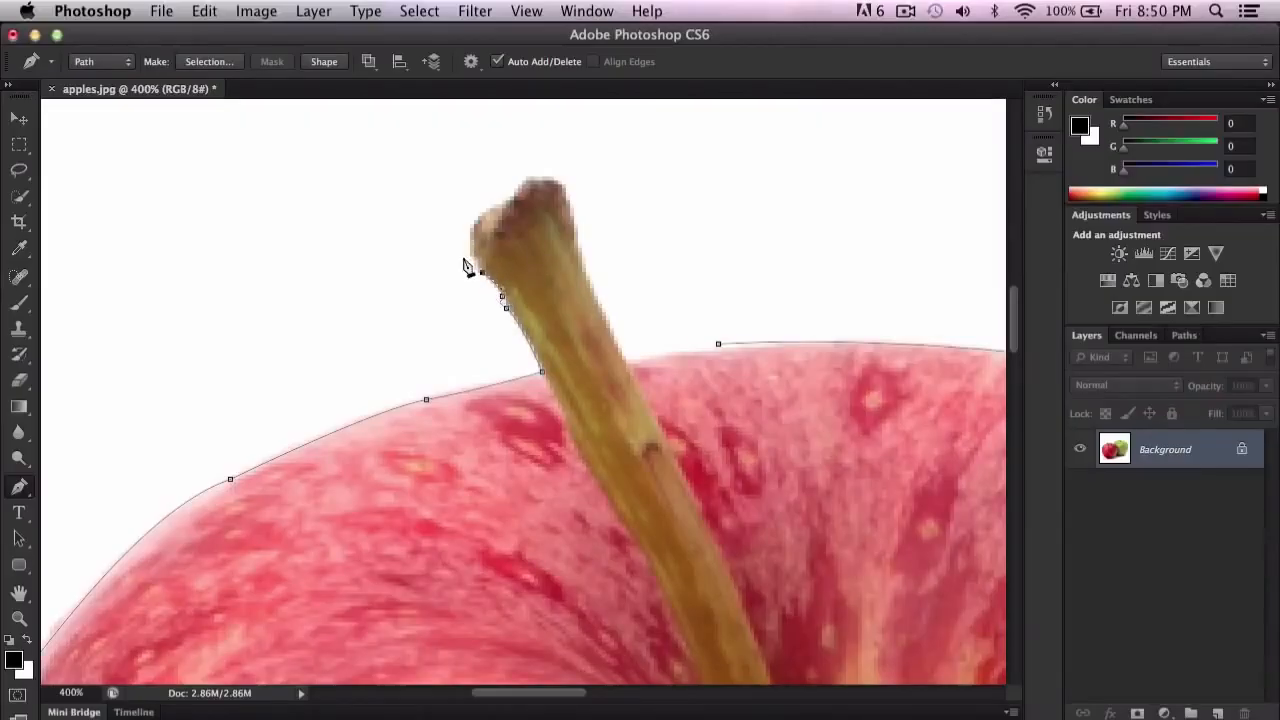
drag(471, 221, 476, 187)
drag(498, 201, 527, 165)
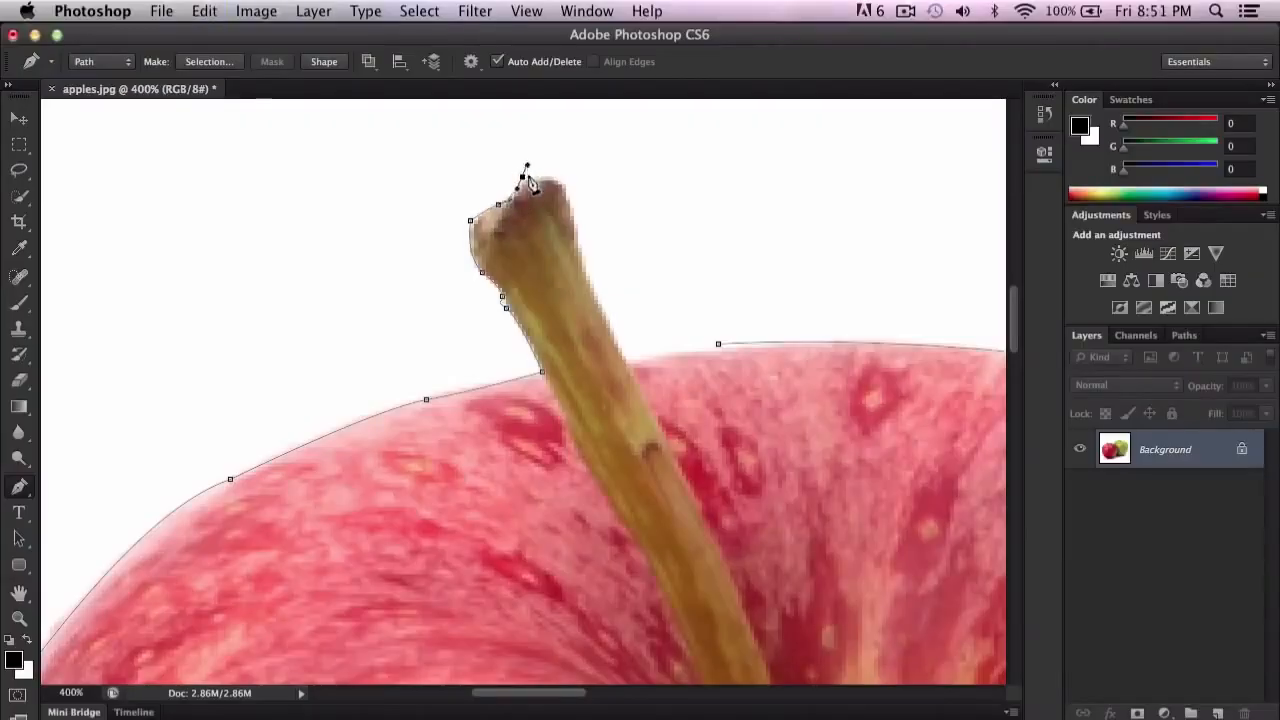
alt+click(522, 178)
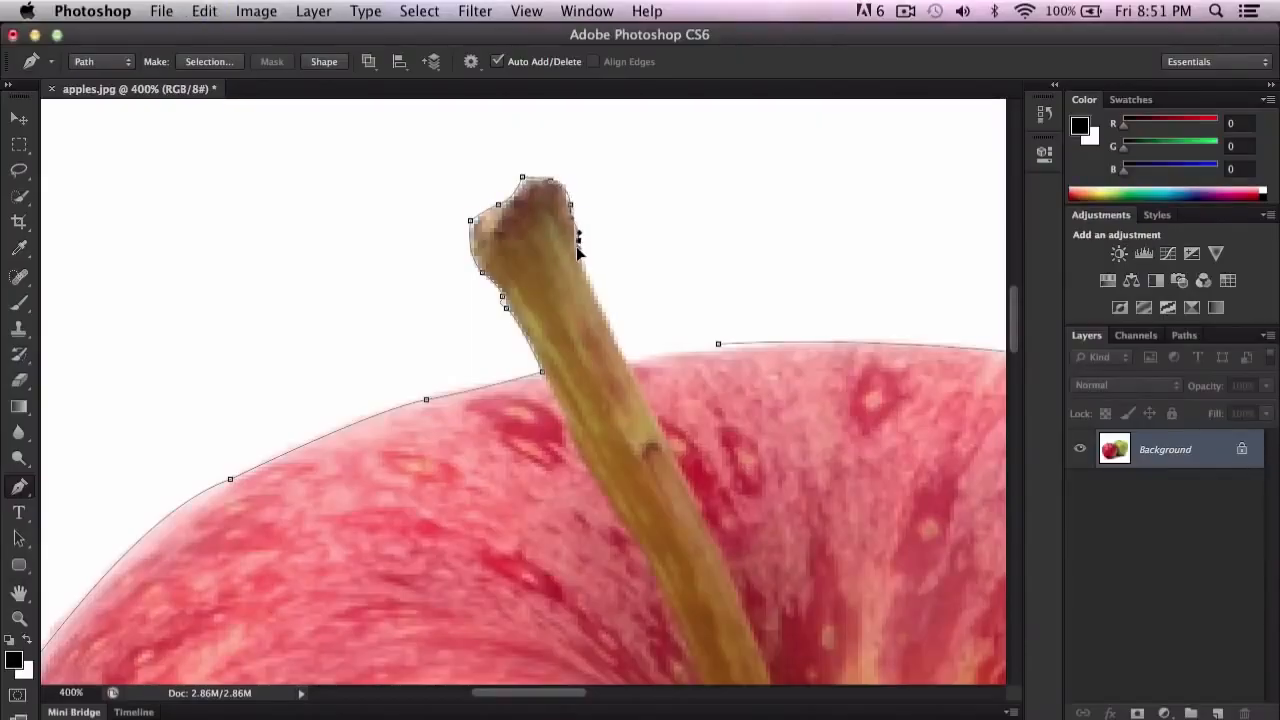
Step: Trace down the stem's right edge to the apple and close the path at its starting anchor point
drag(597, 296, 601, 310)
drag(626, 359, 813, 401)
key(super+z)
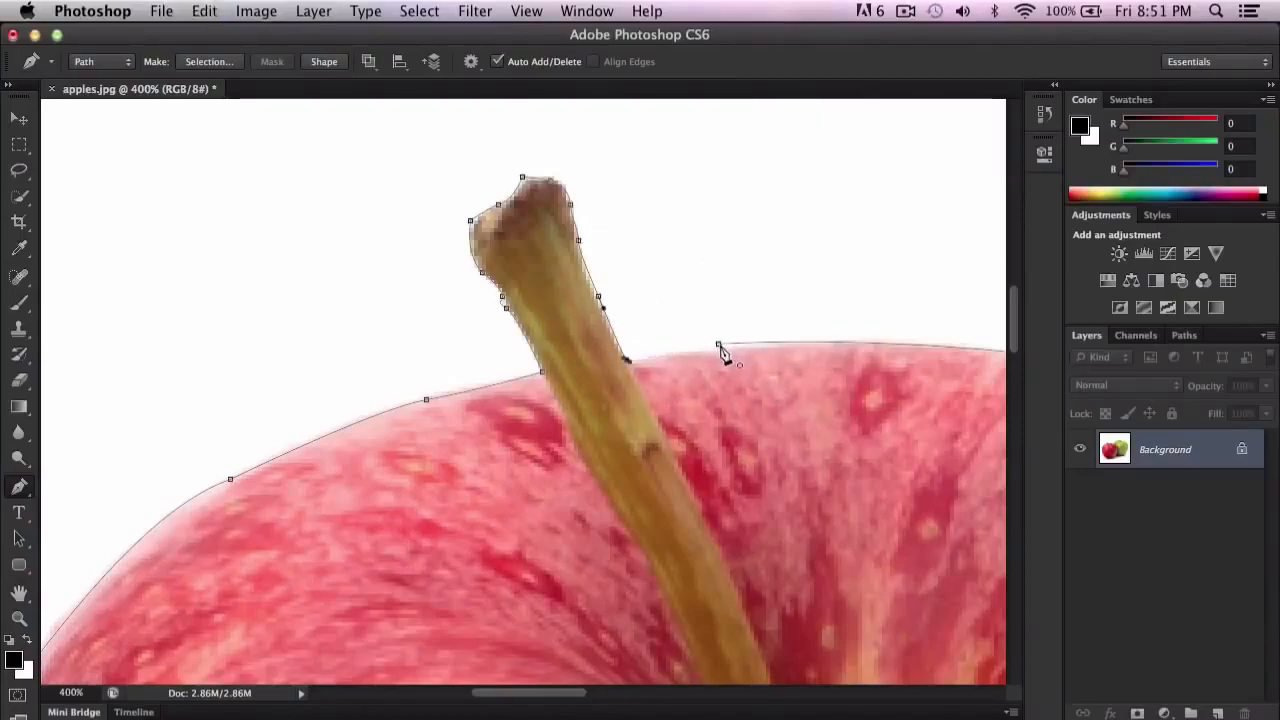
click(718, 345)
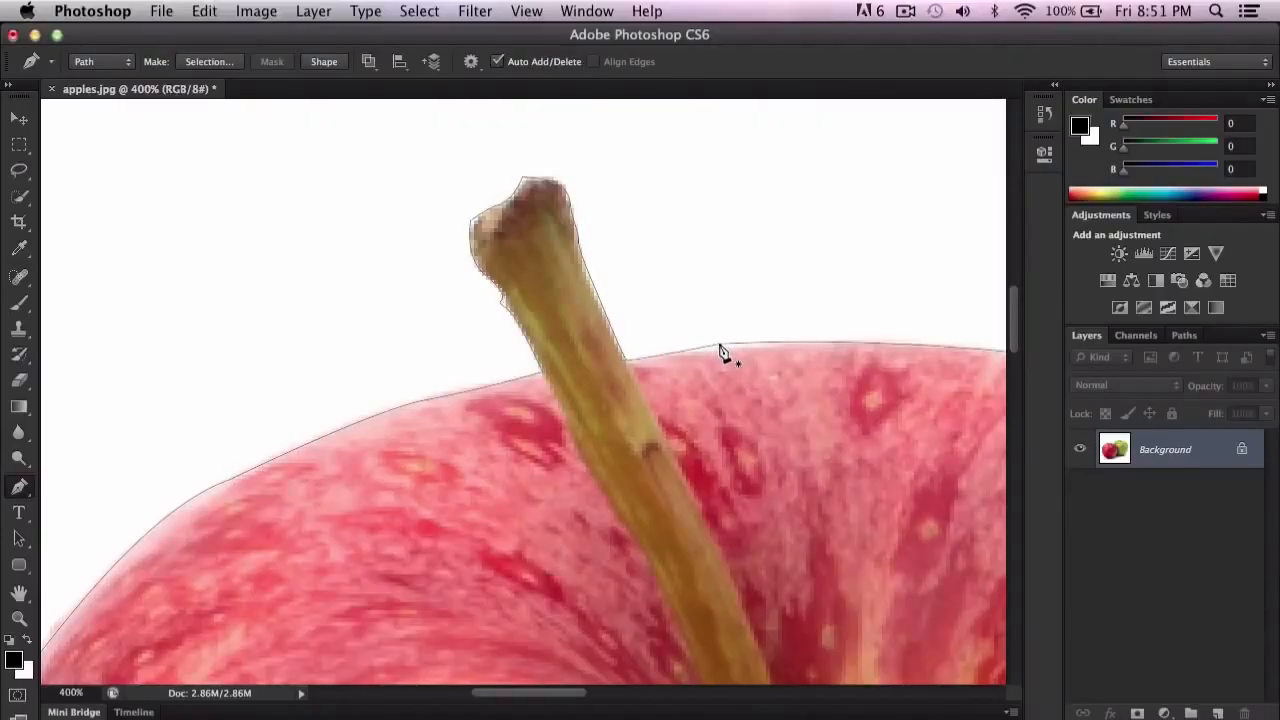
Step: Try stroking the closed apple path with the Pencil in black, and undo the stroke
key(super+minus)
key(super+minus)
key(super+minus)
key(super+minus)
key(super+minus)
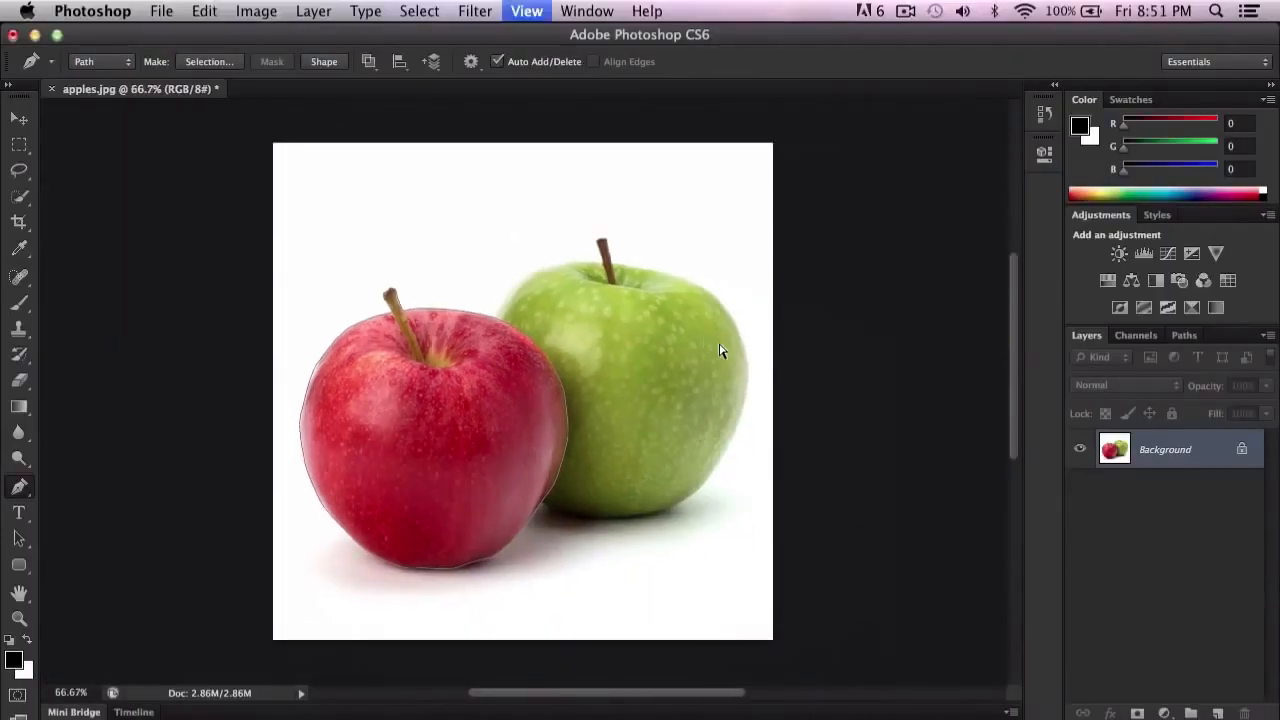
right_click(460, 382)
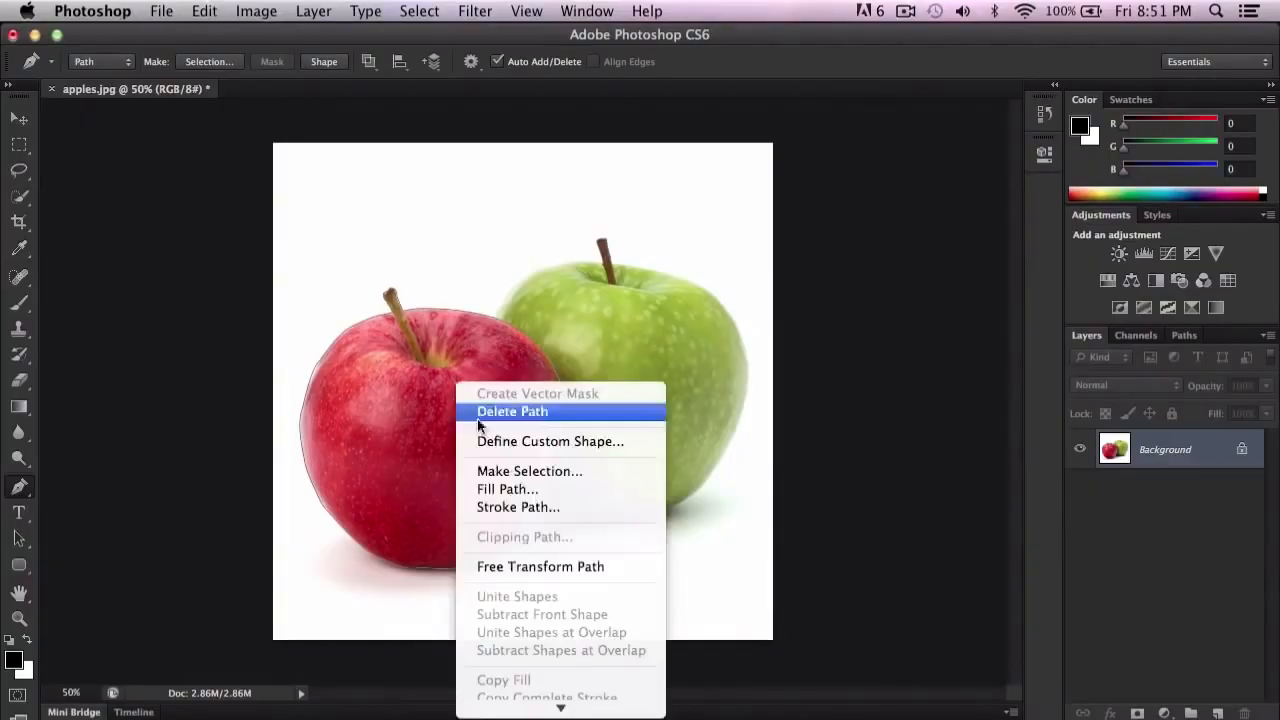
click(513, 508)
drag(582, 282, 662, 196)
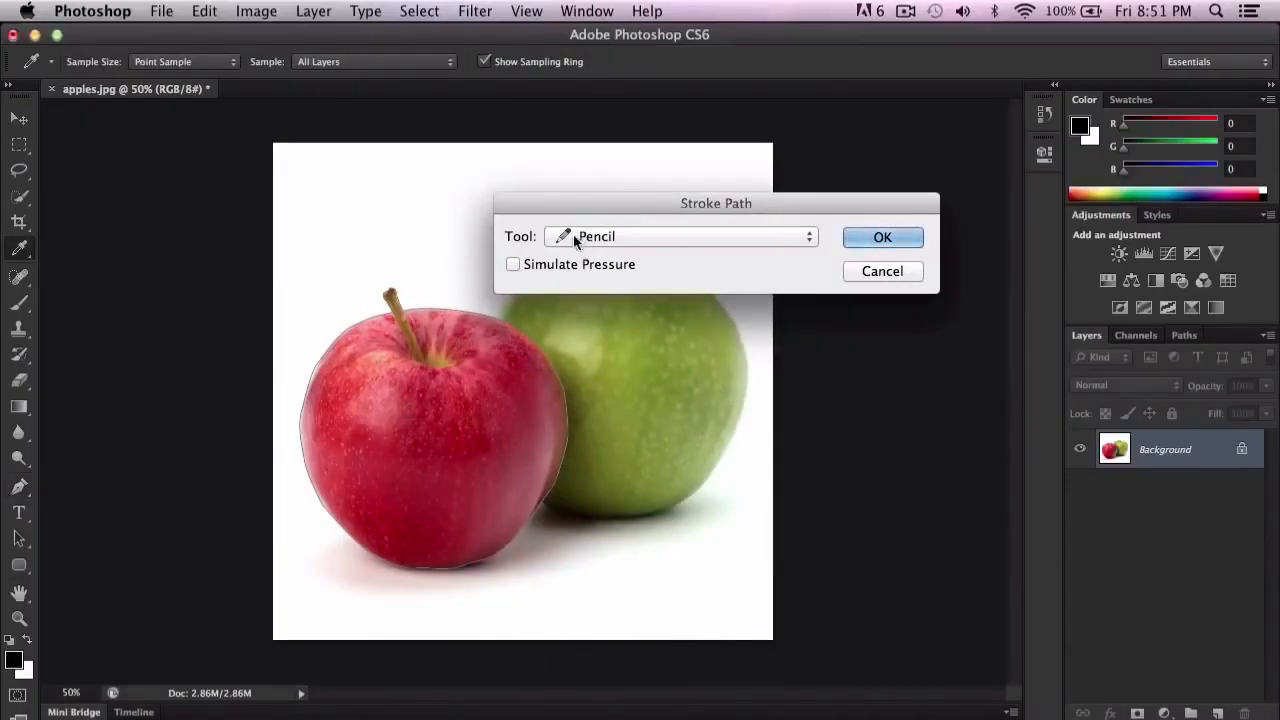
click(605, 237)
click(794, 237)
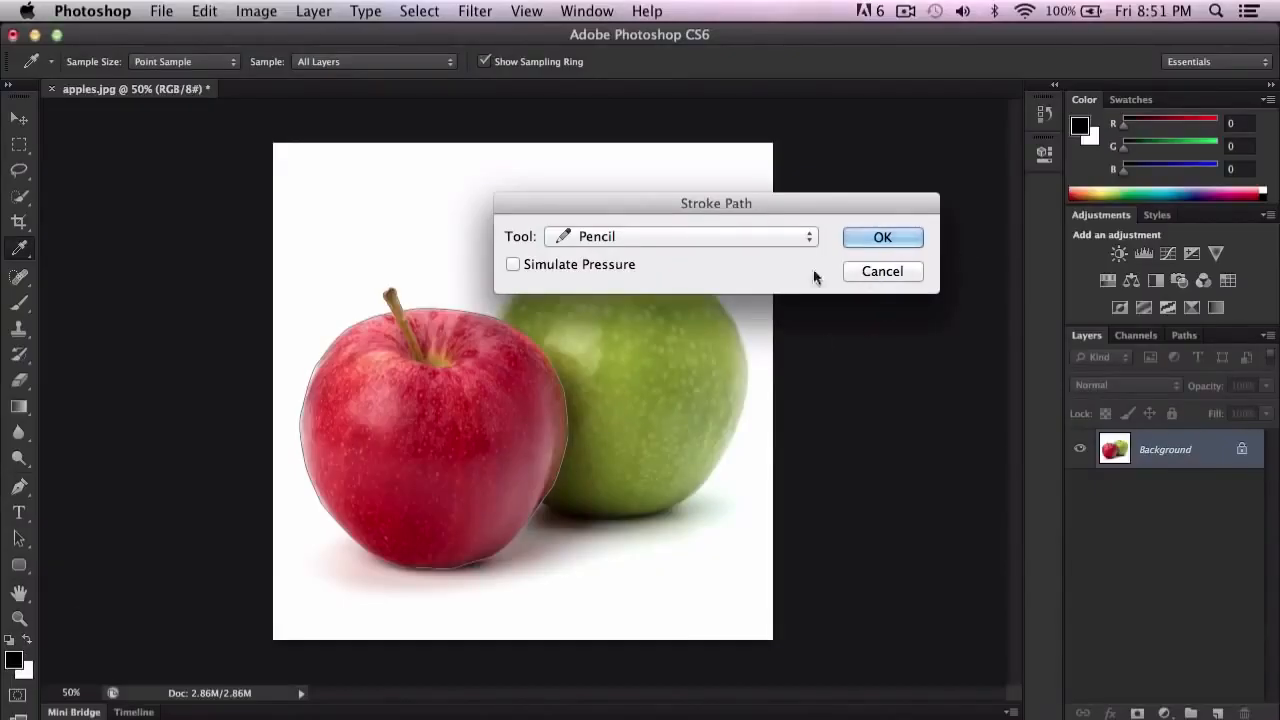
click(886, 236)
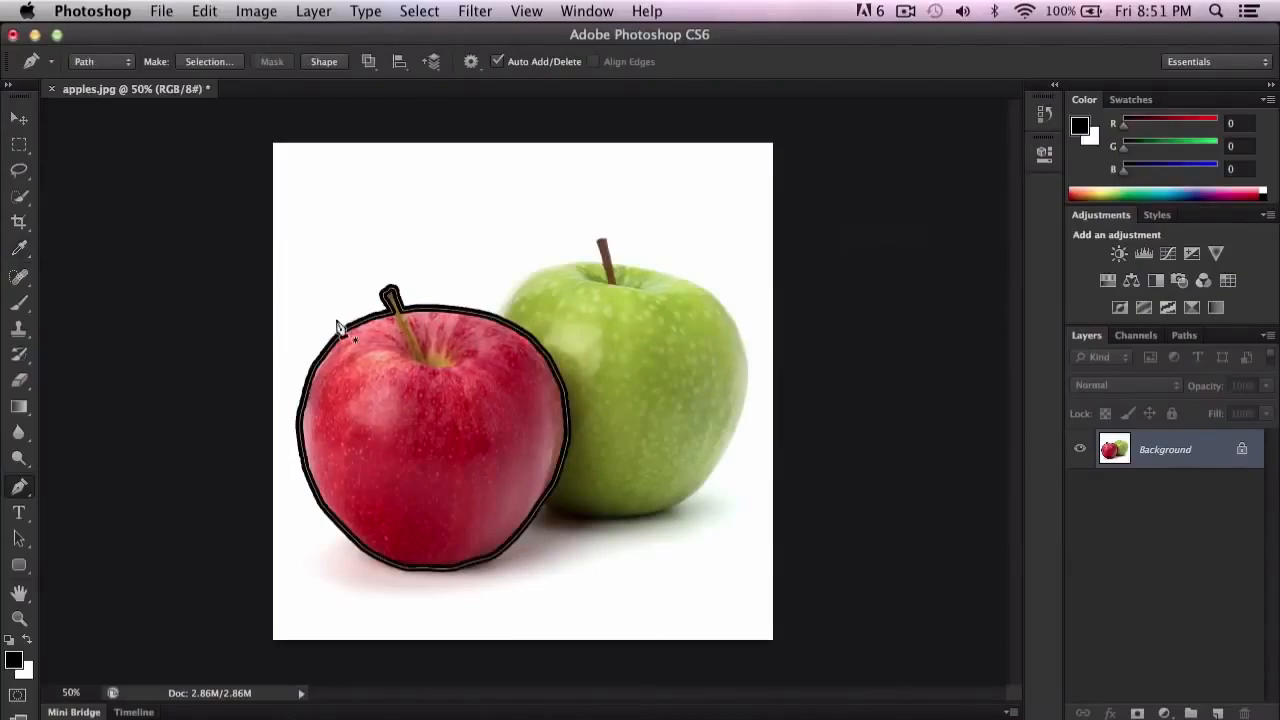
key(super+z)
Step: Set the foreground color to the yellowish green a1b000 by sampling the green apple
click(14, 660)
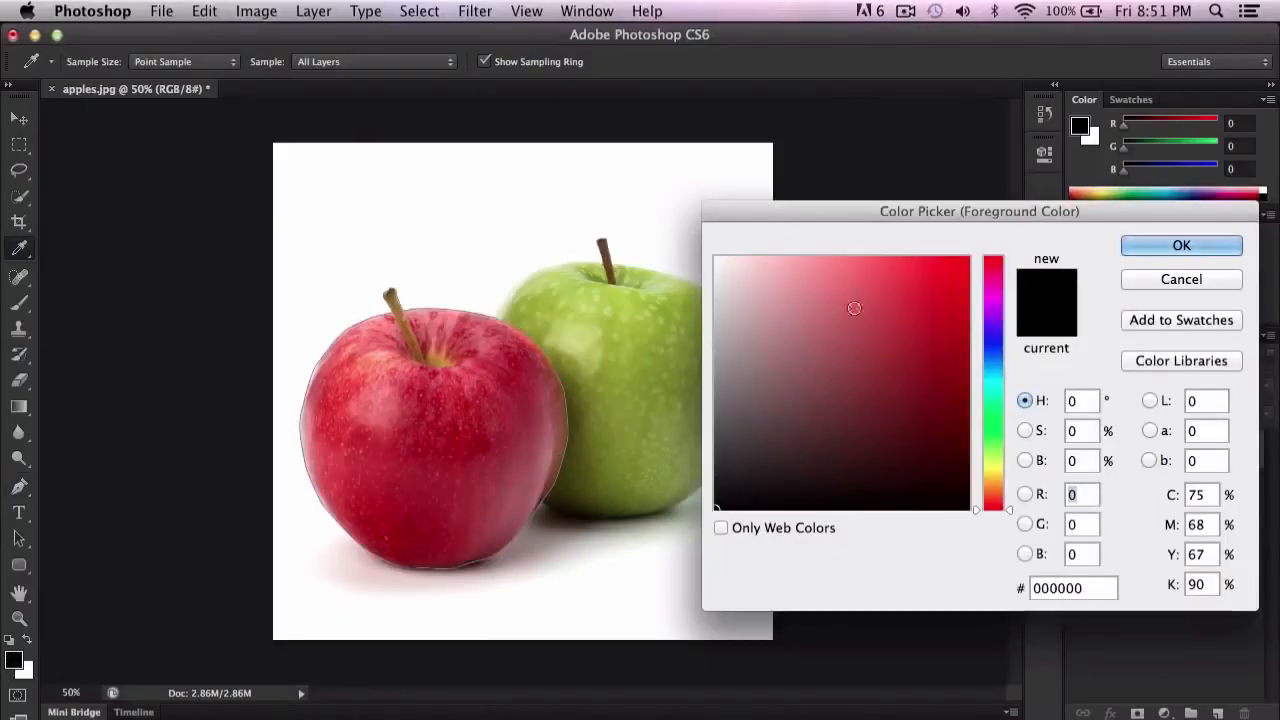
click(997, 392)
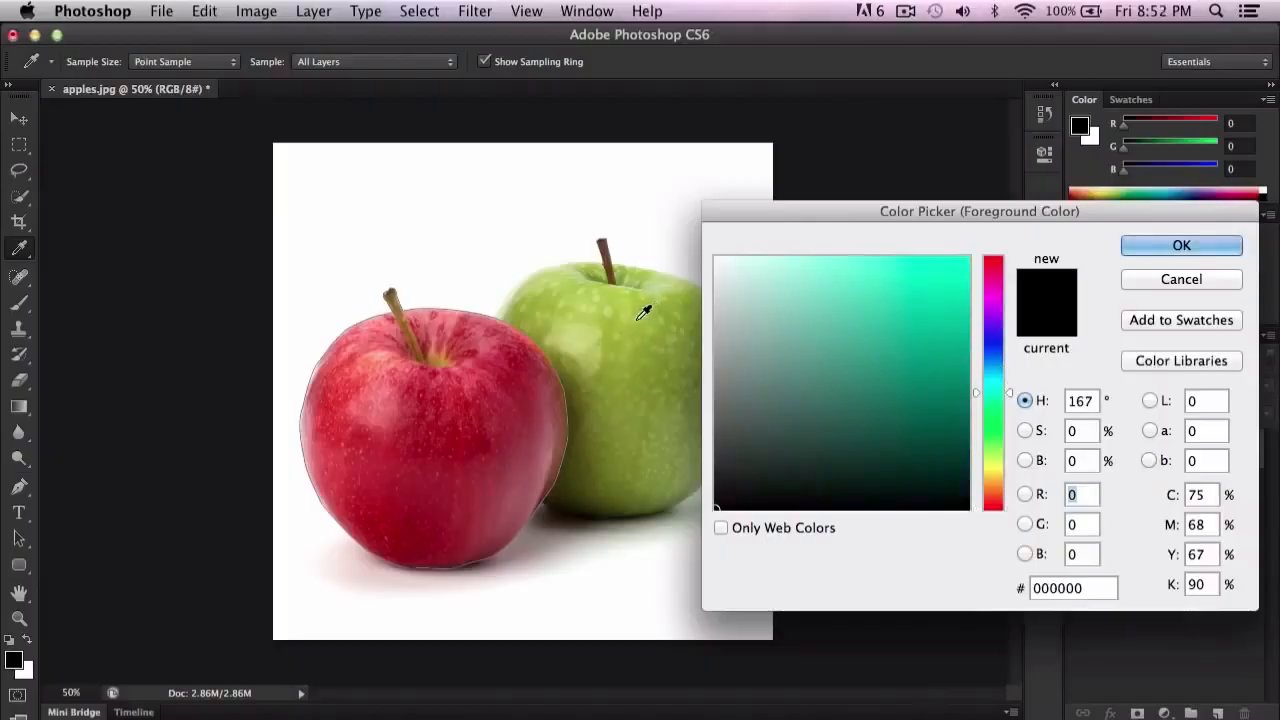
click(612, 292)
drag(597, 344, 646, 317)
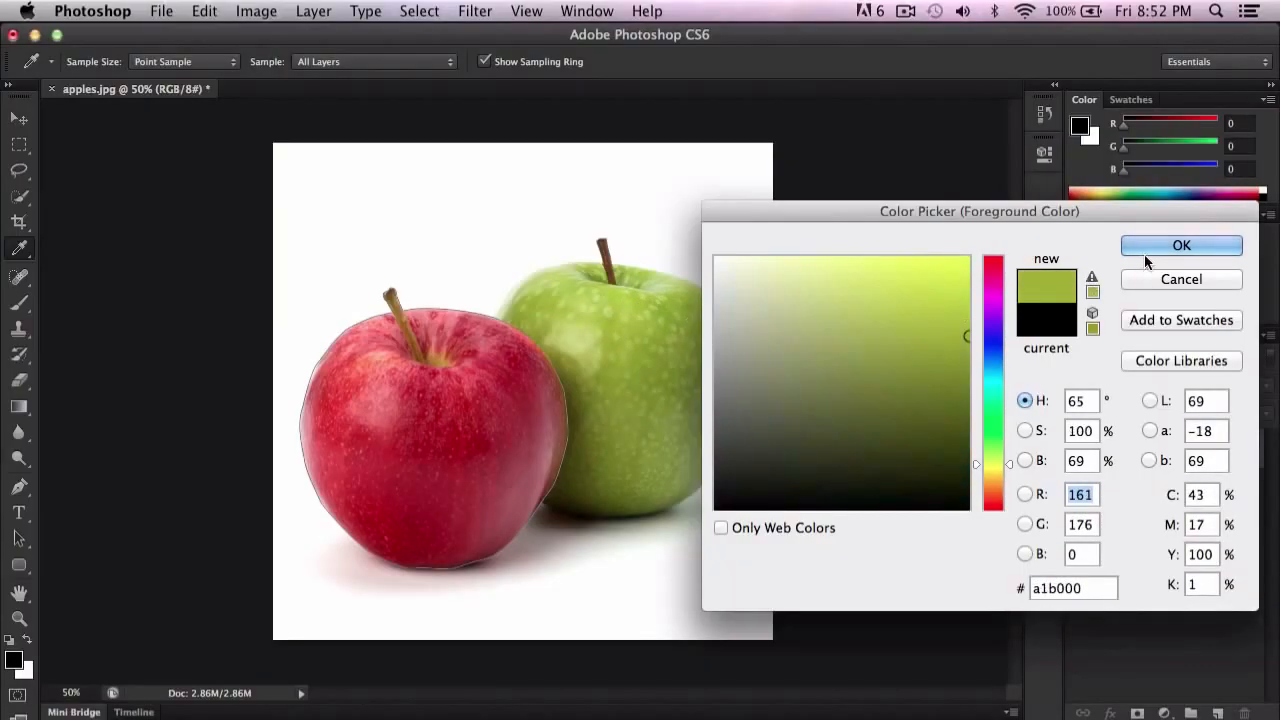
click(1143, 252)
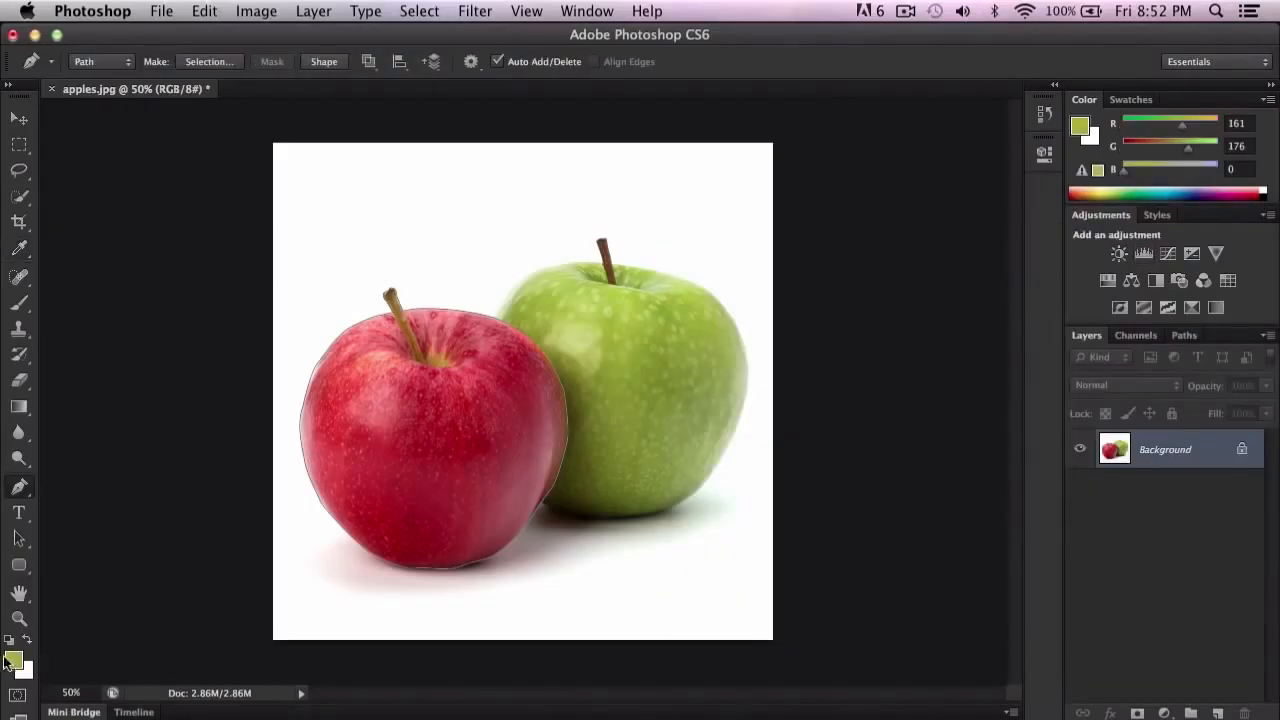
right_click(447, 376)
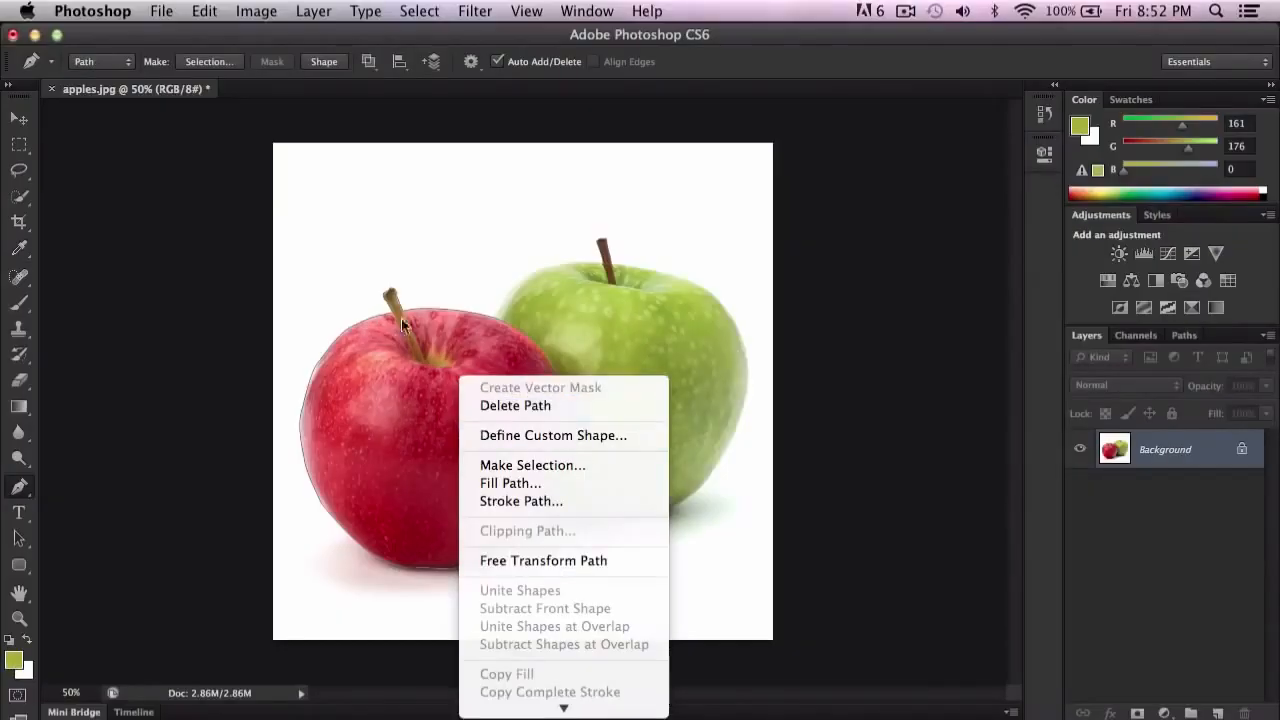
click(520, 484)
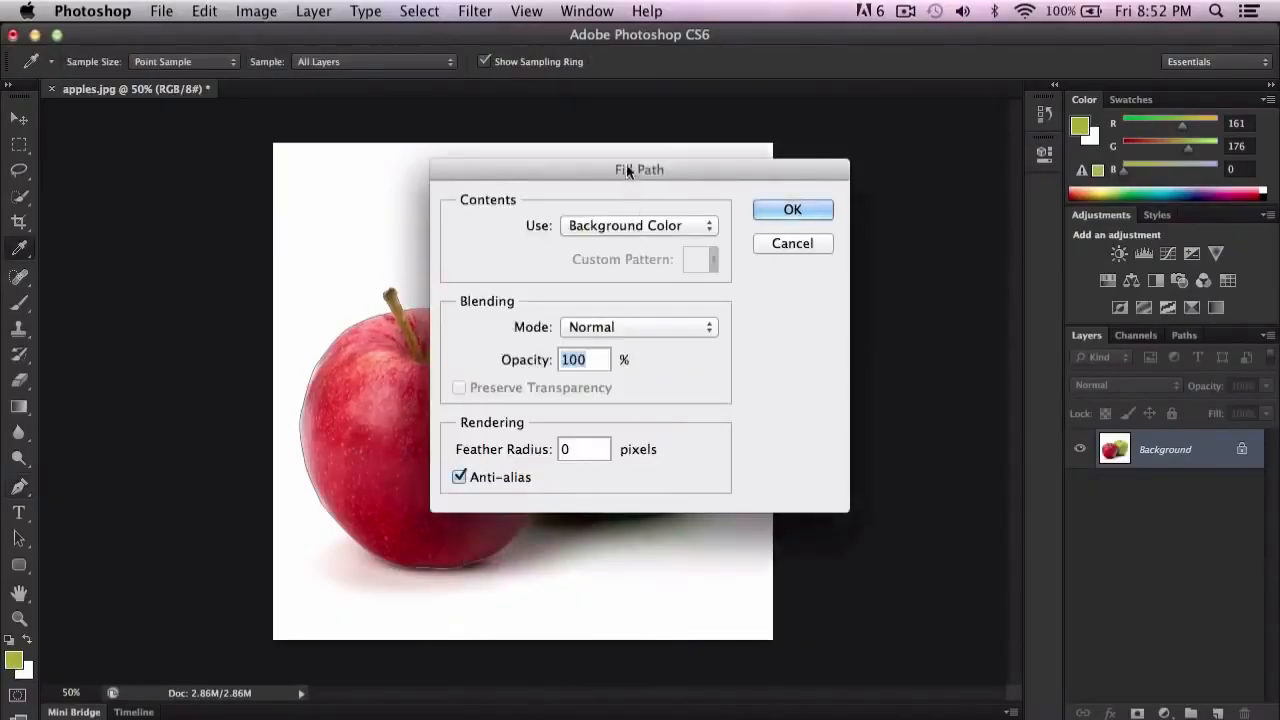
drag(611, 170, 736, 172)
click(885, 216)
Step: Stroke the red apple's path with the Pencil in the green foreground color, without simulated pressure
right_click(422, 404)
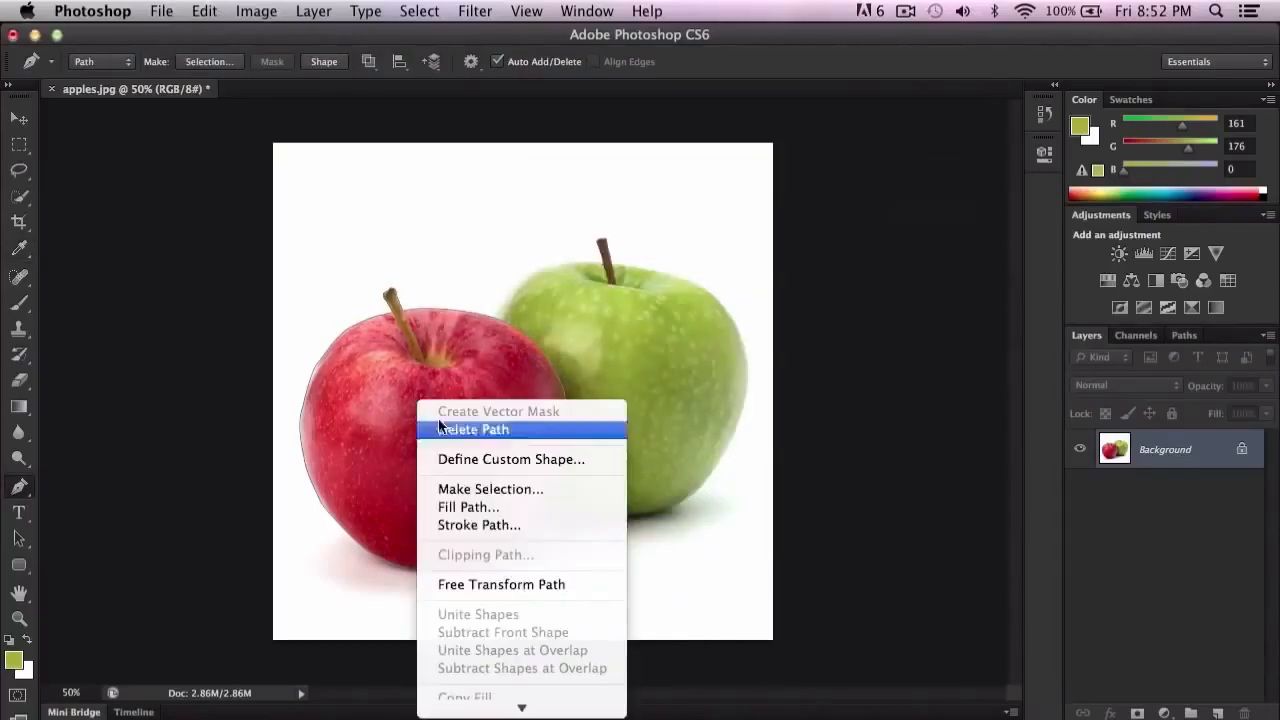
click(485, 526)
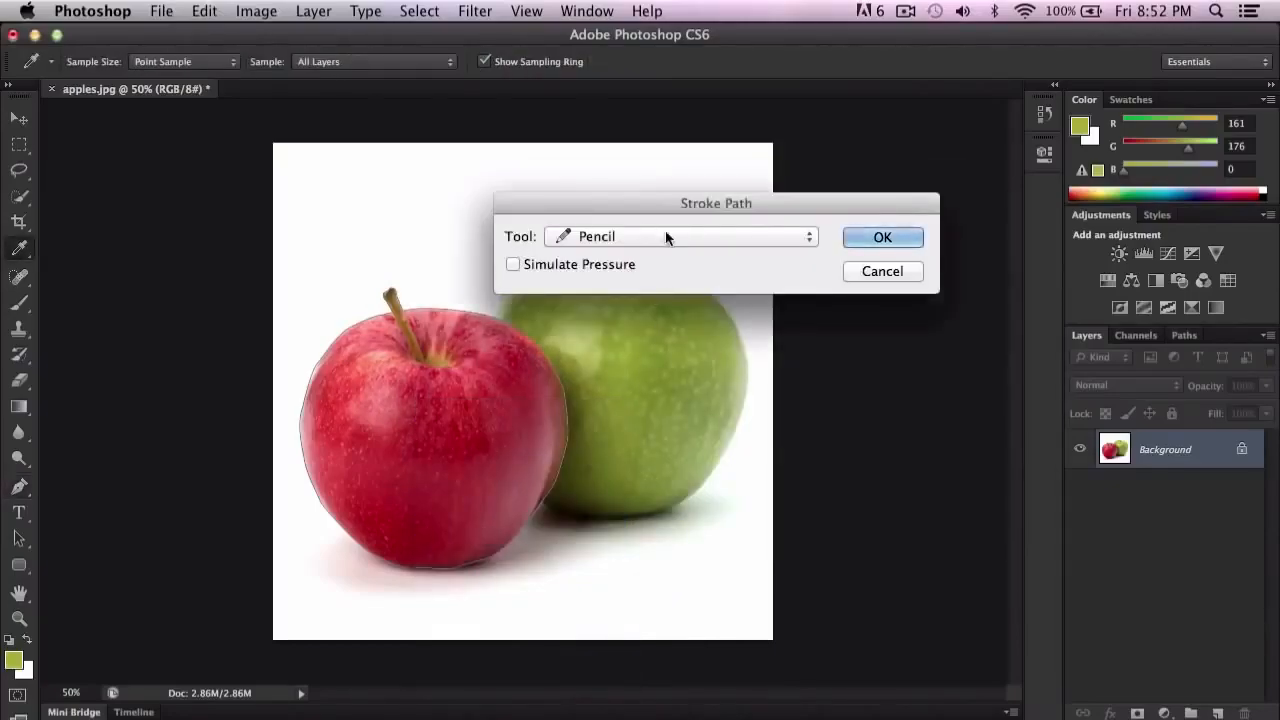
click(810, 237)
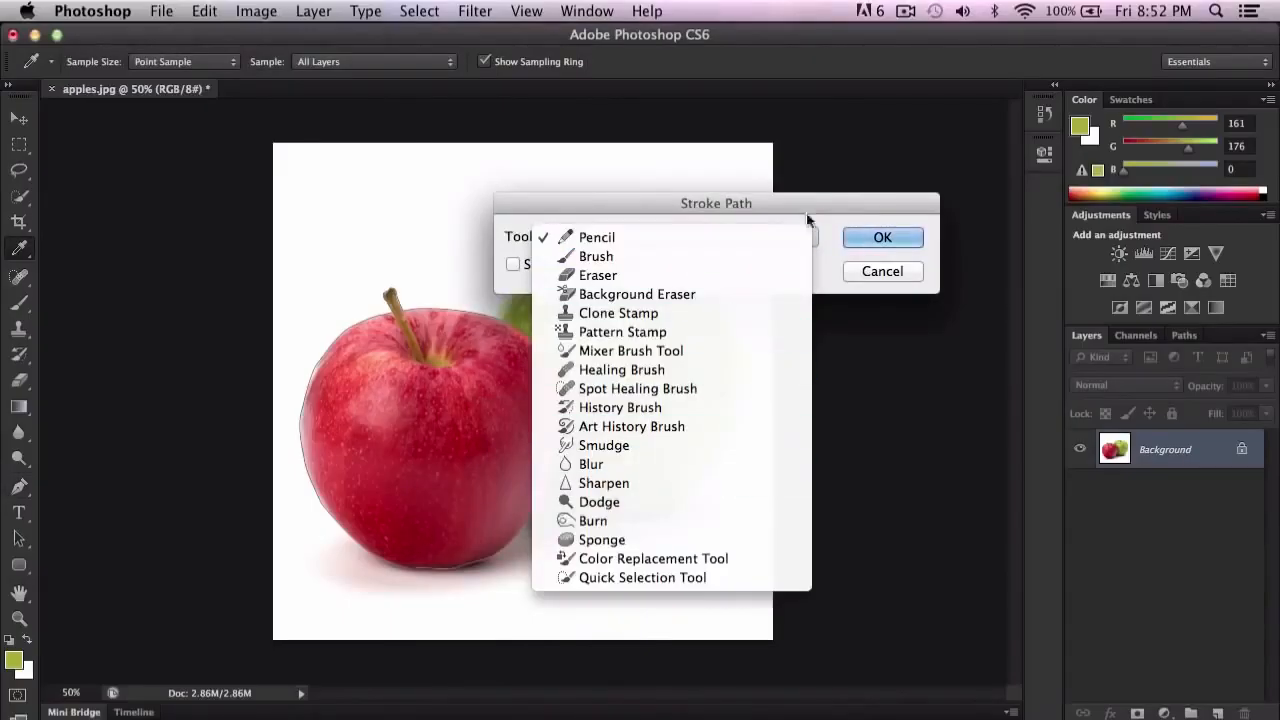
click(834, 205)
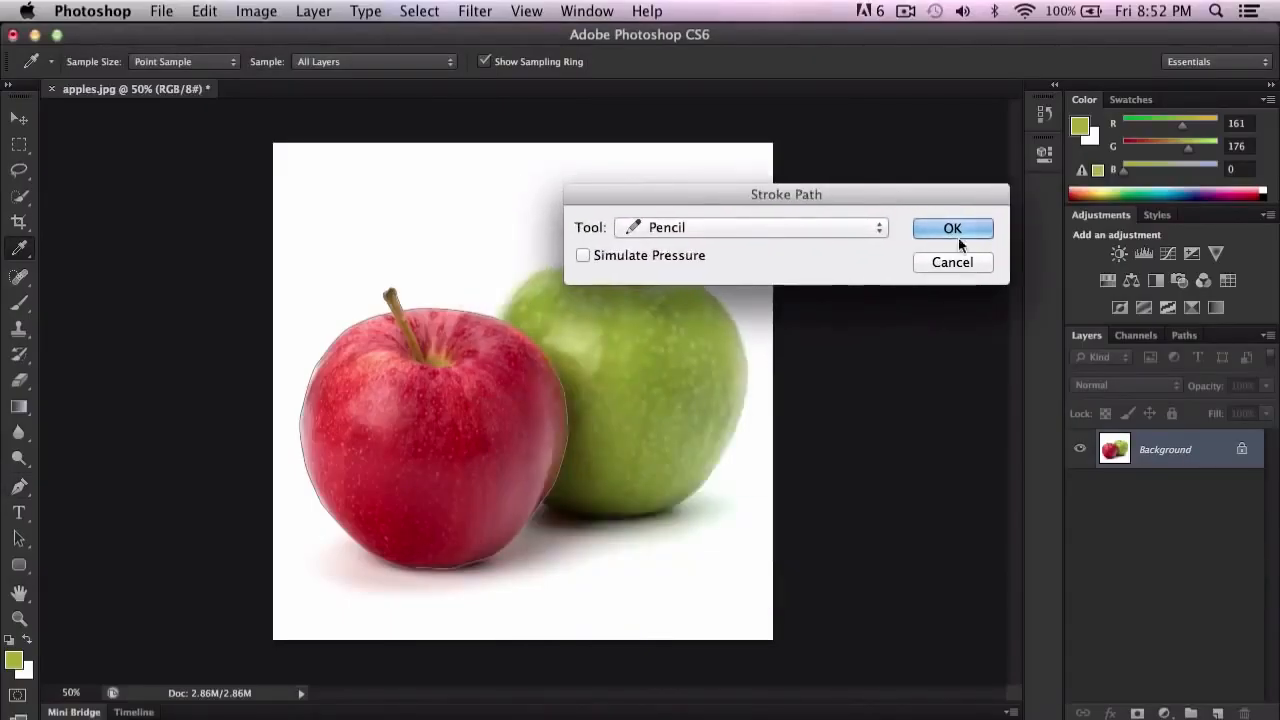
click(895, 238)
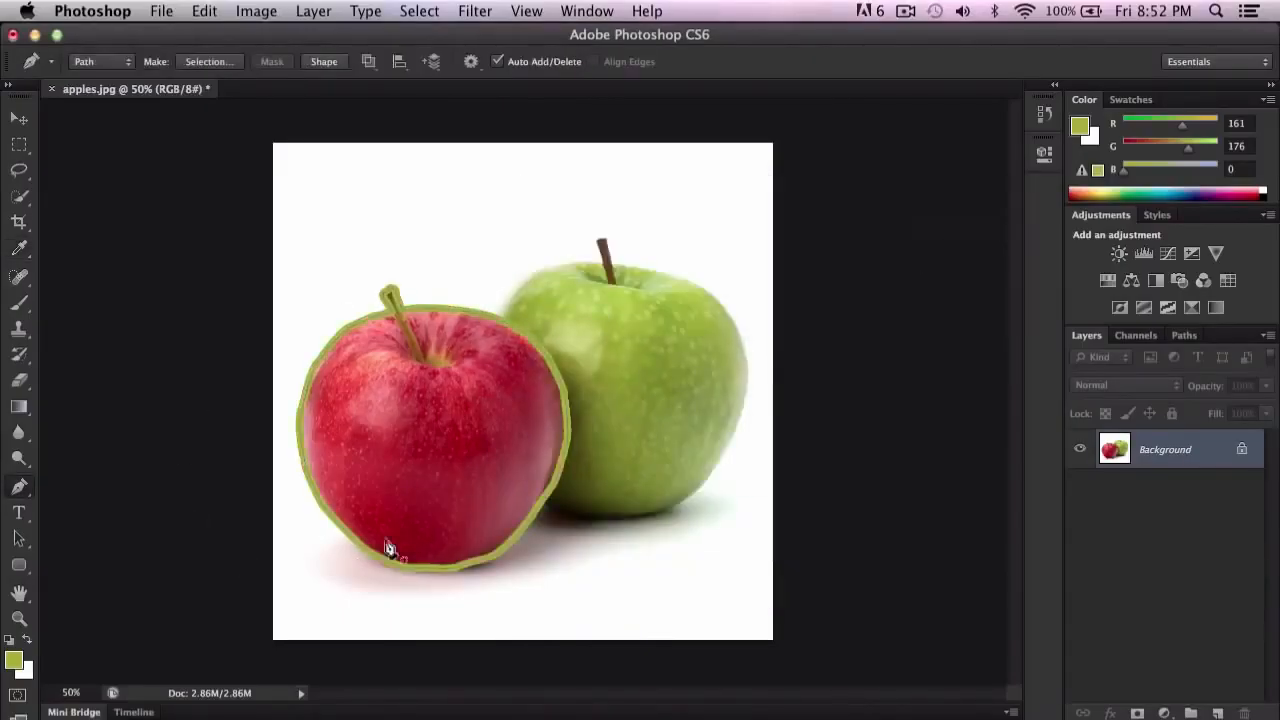
key(super+equal)
key(super+equal)
key(super+equal)
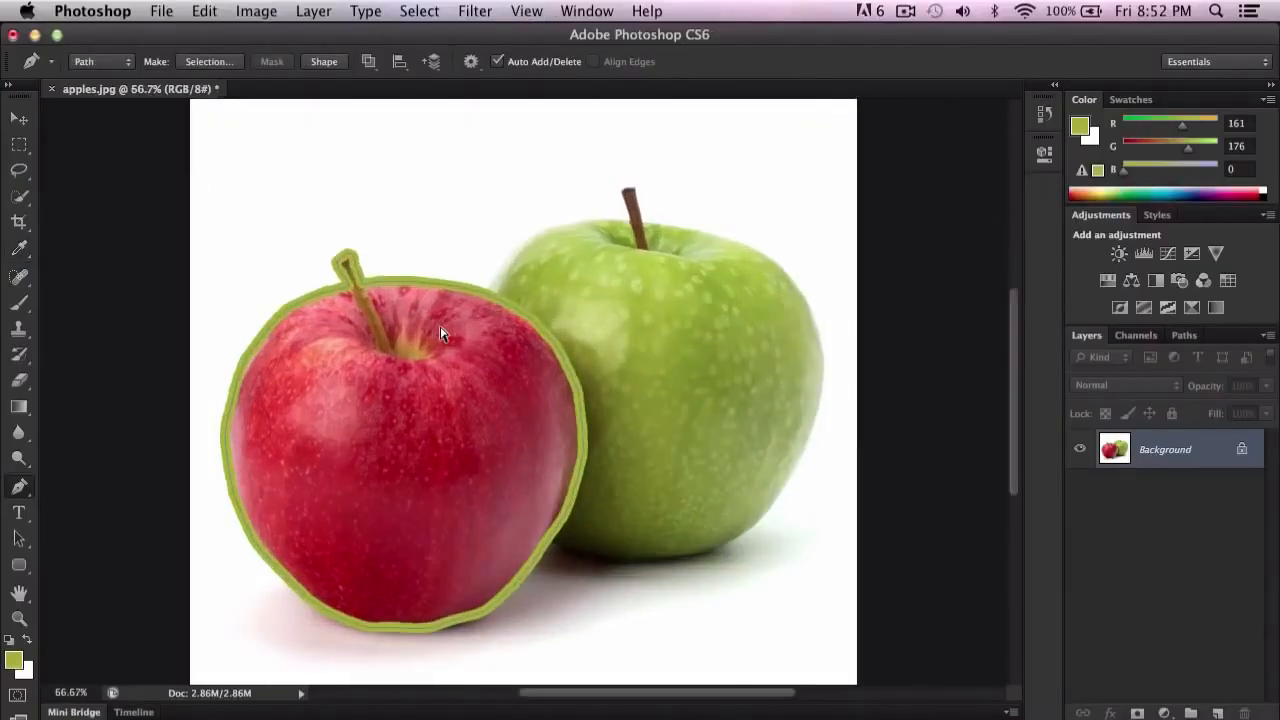
key(super+minus)
key(super+minus)
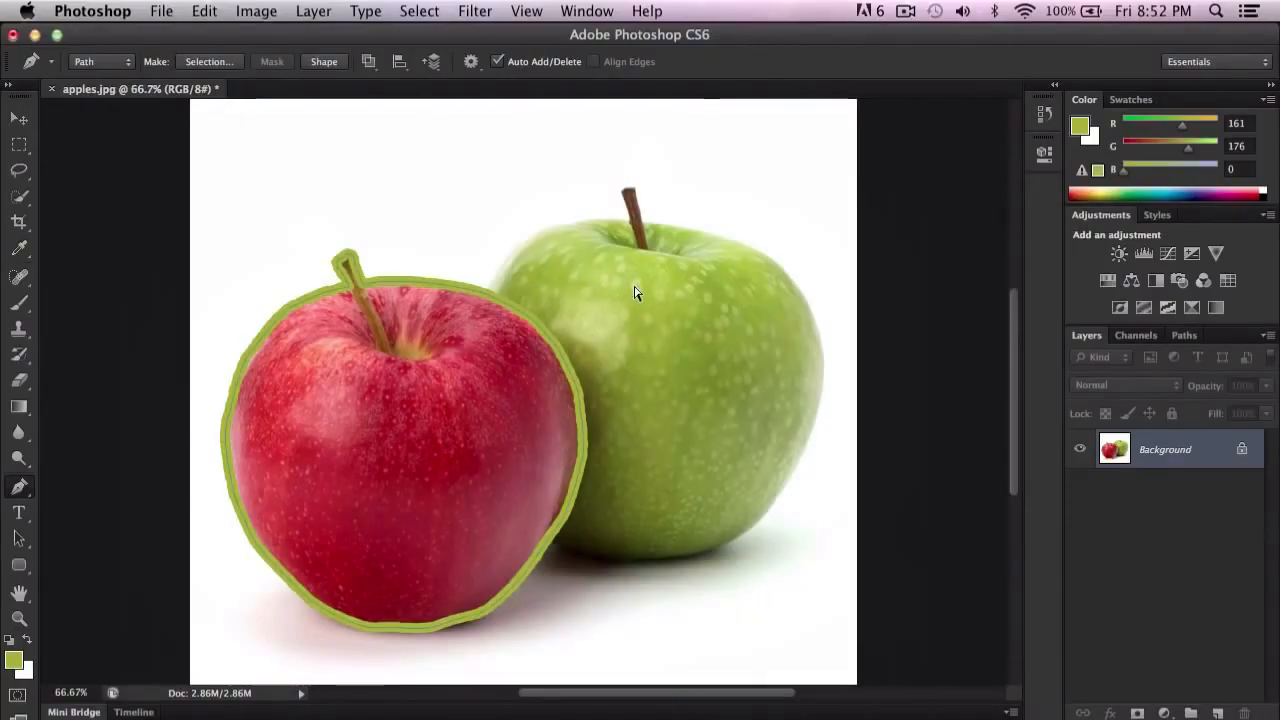
Step: Toggle the path outline off and on to view the green stroke around the red apple with and without it
key(super+h)
key(super+h)
key(super+h)
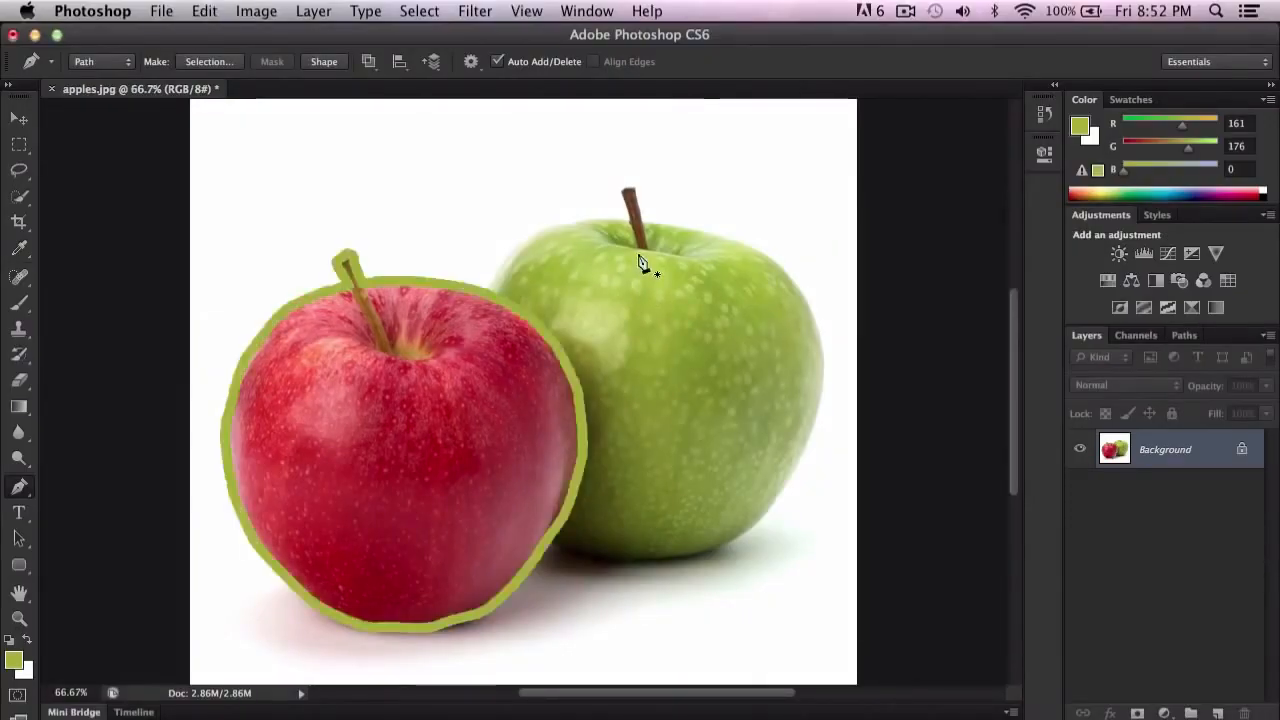
click(529, 10)
click(529, 10)
key(super+h)
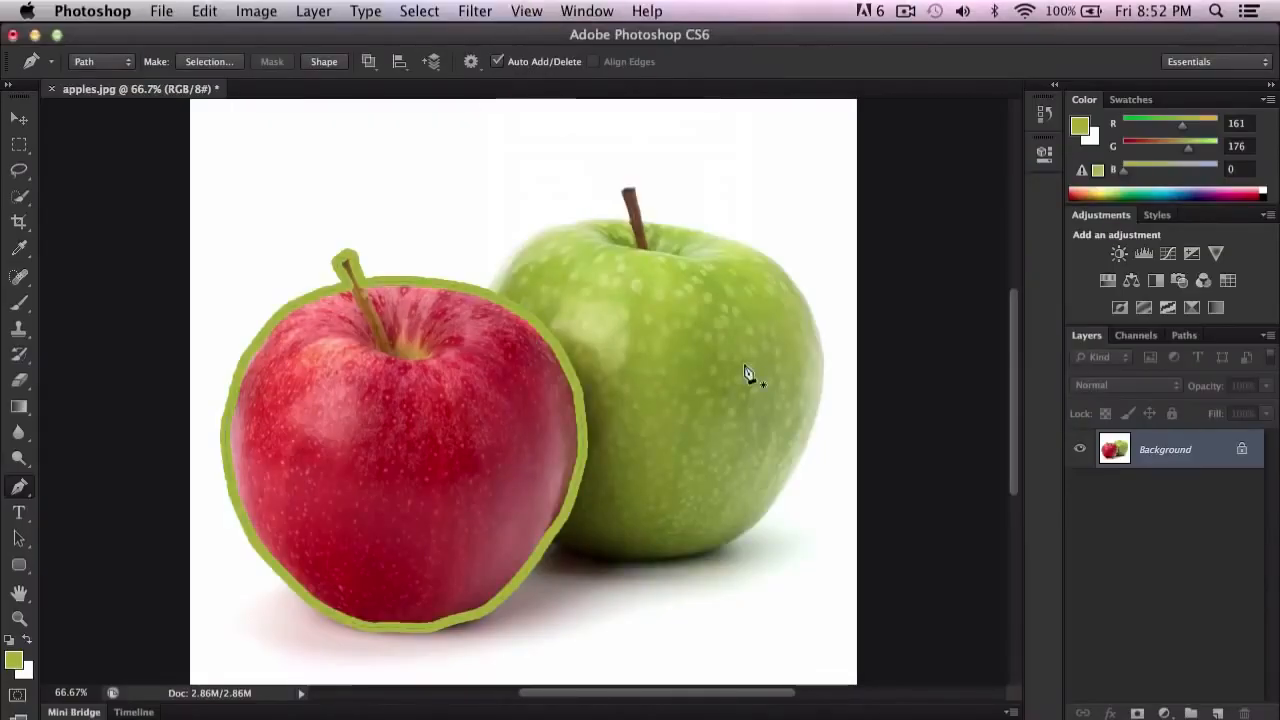
key(super+h)
key(super+h)
Step: Check the view options for Extras and Show that control the path outline's visibility
click(528, 10)
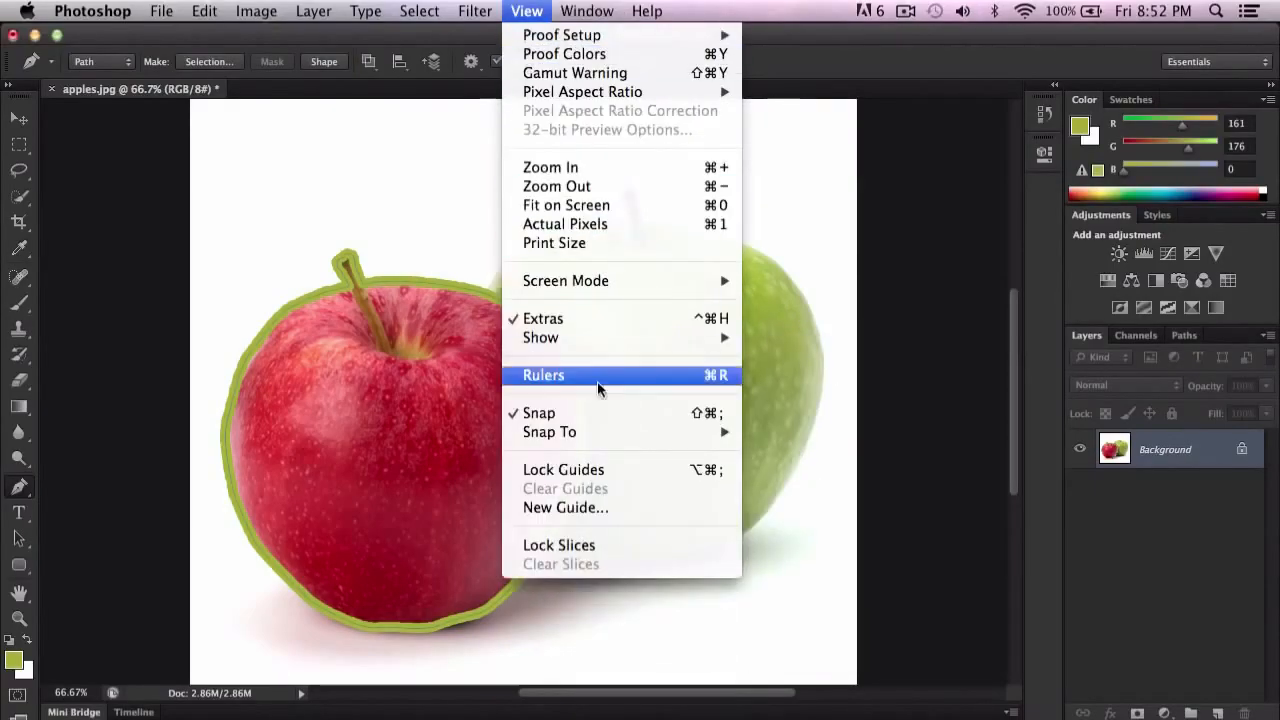
mouse_move(613, 345)
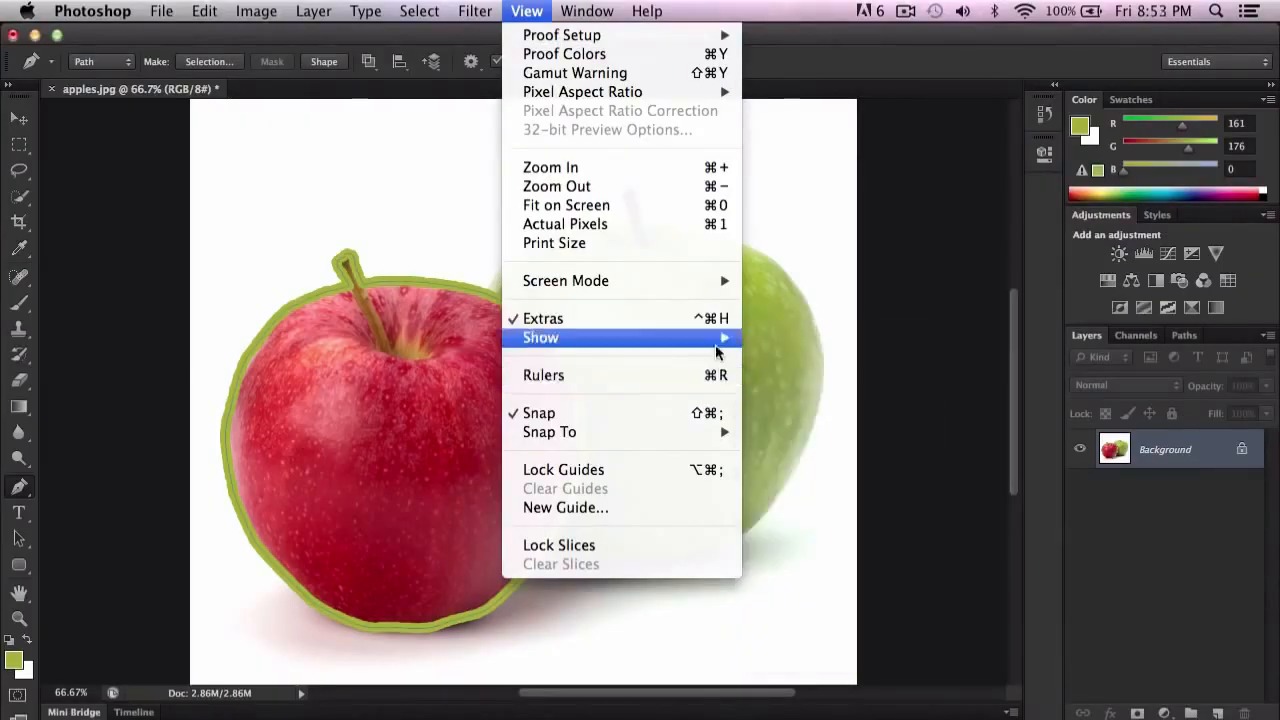
click(883, 98)
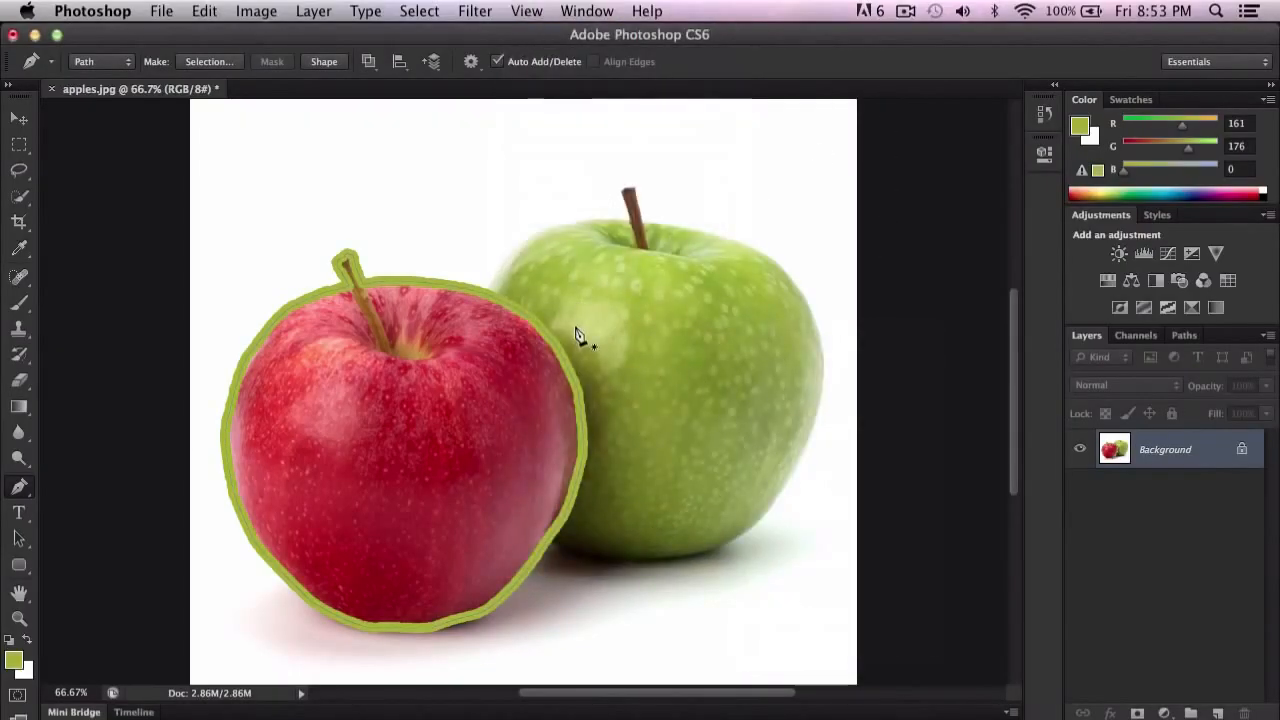
Step: Zoom out to 50% to view the whole image with the stroked red apple
key(super+minus)
key(super+minus)
key(super+equal)
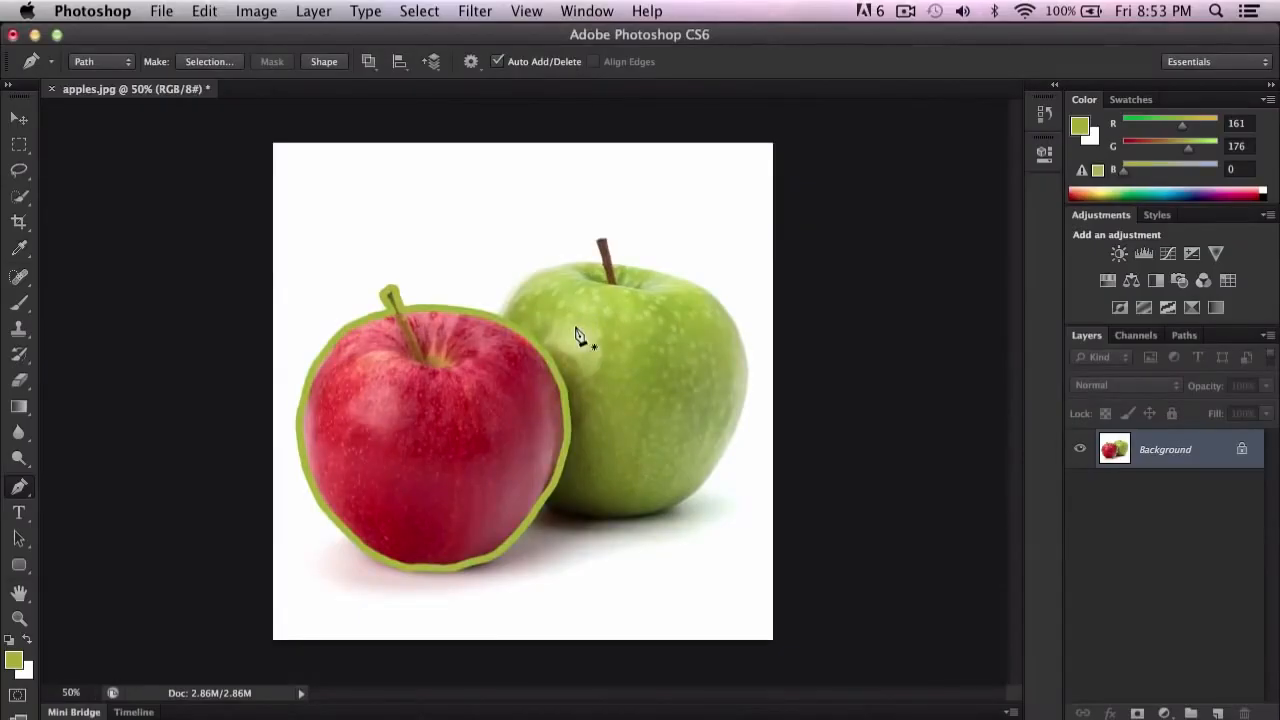